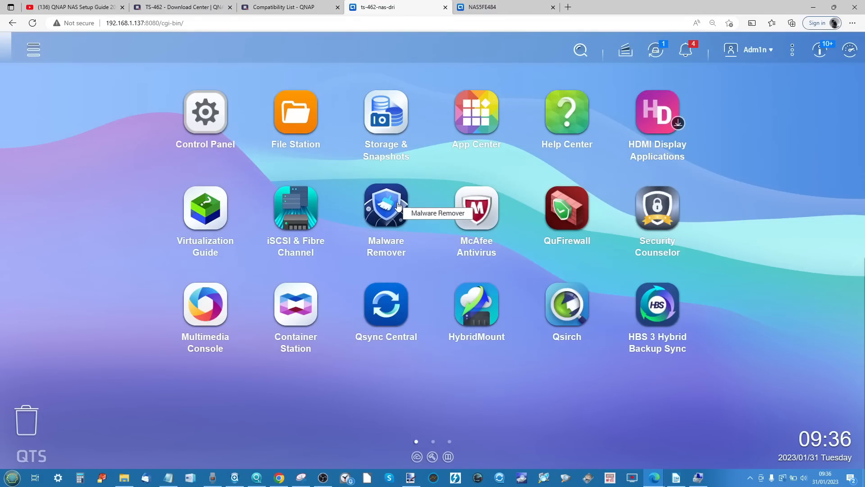
# - Open the TS-462 Download Center page and look through its operating system downloads
pyautogui.click(107, 6)
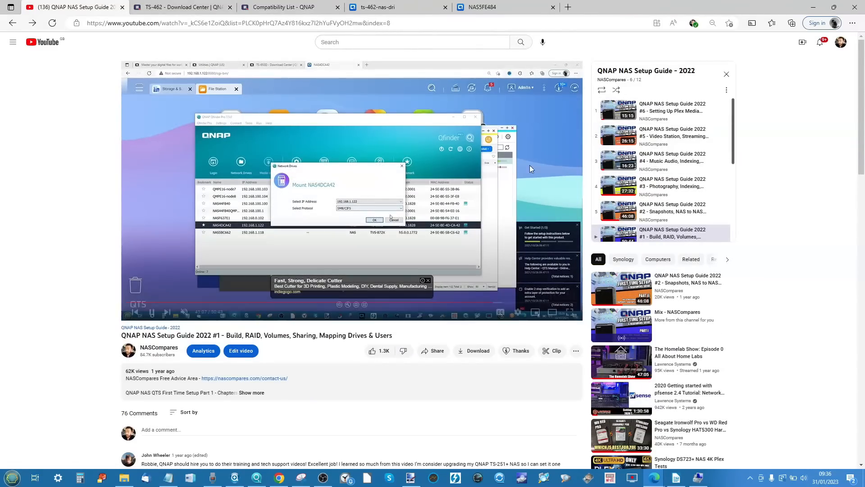
pyautogui.click(183, 8)
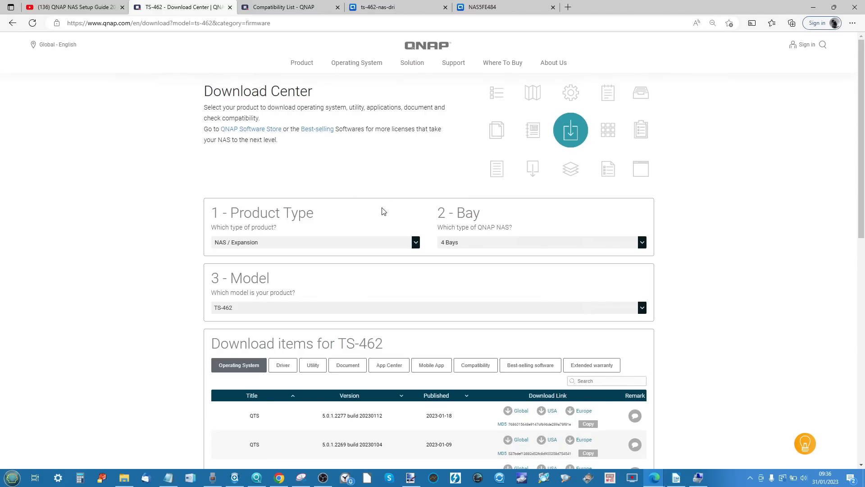
pyautogui.scroll(-7, 383, 212)
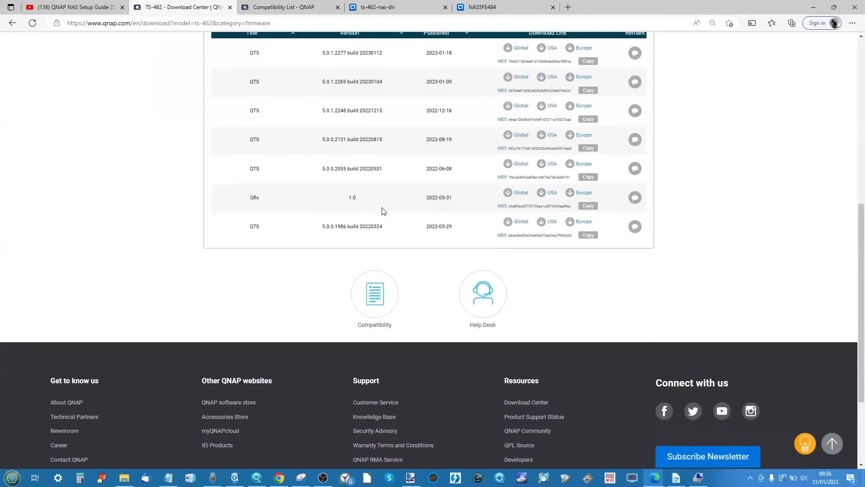
pyautogui.scroll(1, 383, 212)
pyautogui.scroll(2, 383, 212)
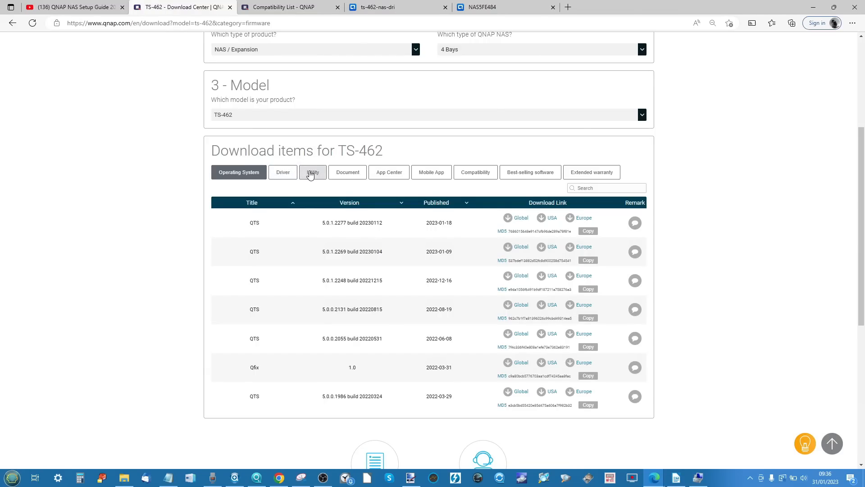
# - Show the utility downloads for the TS-462 and look through the list
pyautogui.click(313, 173)
pyautogui.scroll(-4, 420, 234)
pyautogui.scroll(4, 419, 234)
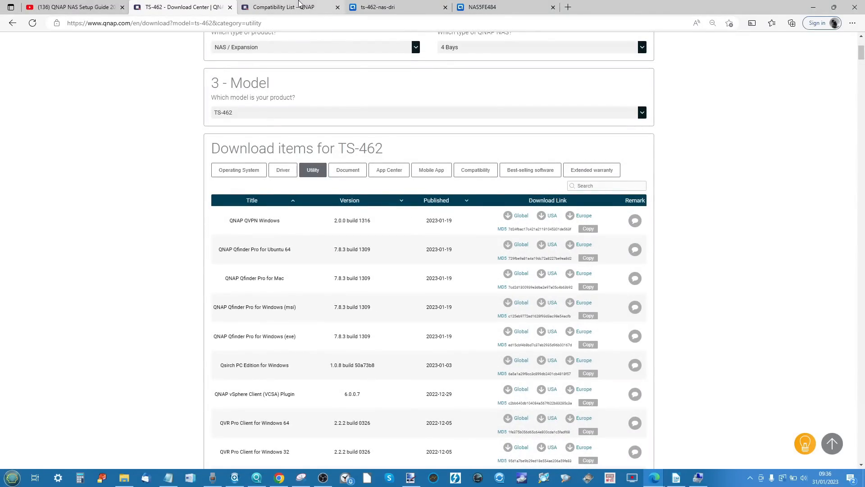
# - Return to the ts-462-nas-dri desktop, view the installed apps in App Center, and minimize it
pyautogui.click(283, 5)
pyautogui.click(383, 7)
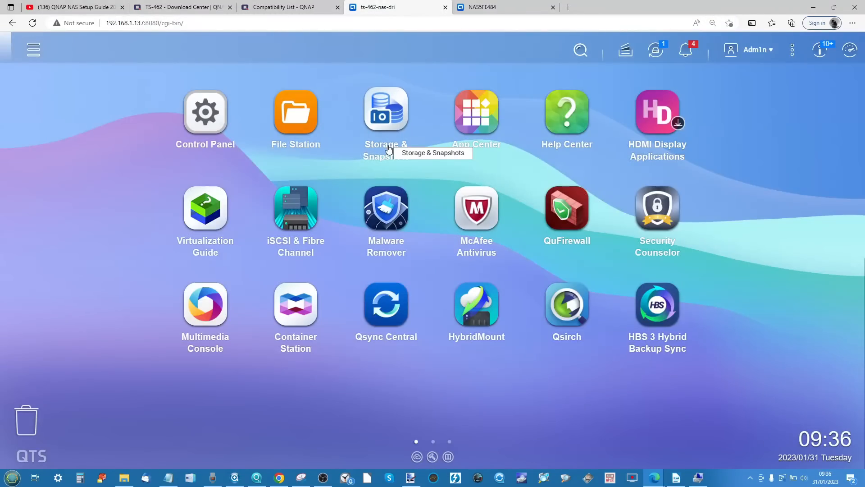
pyautogui.click(475, 116)
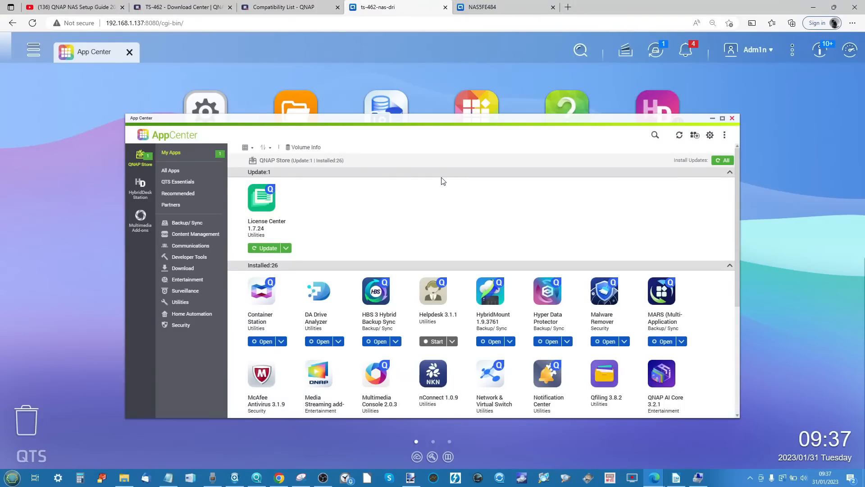
pyautogui.click(713, 119)
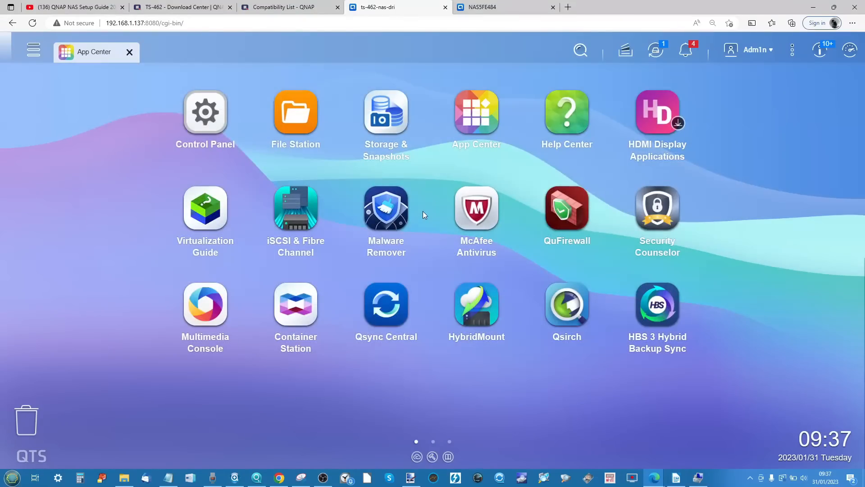
# - Open Resource Monitor and examine the memory usage in its overview
pyautogui.click(34, 50)
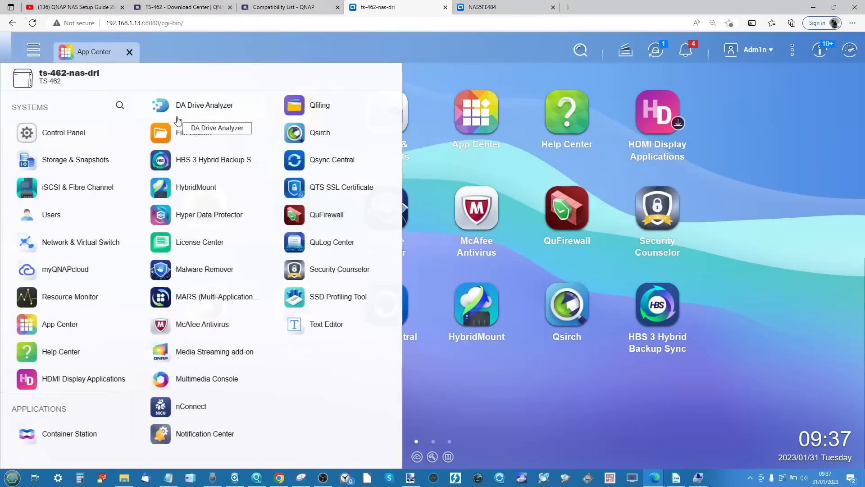
pyautogui.click(68, 297)
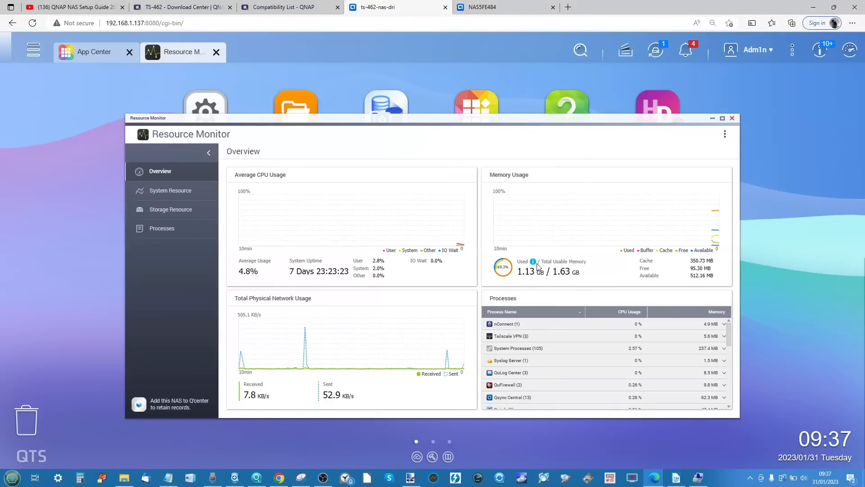
pyautogui.scroll(5, 536, 265)
pyautogui.hscroll(2, 537, 266)
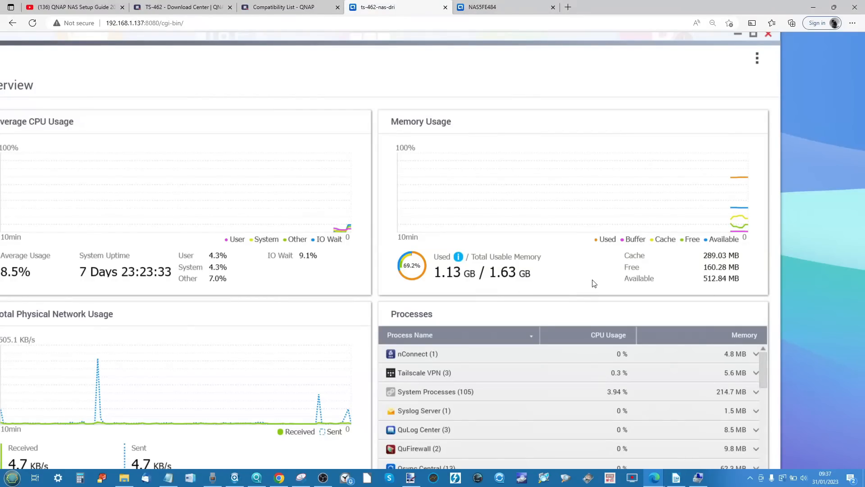
pyautogui.scroll(-5, 594, 282)
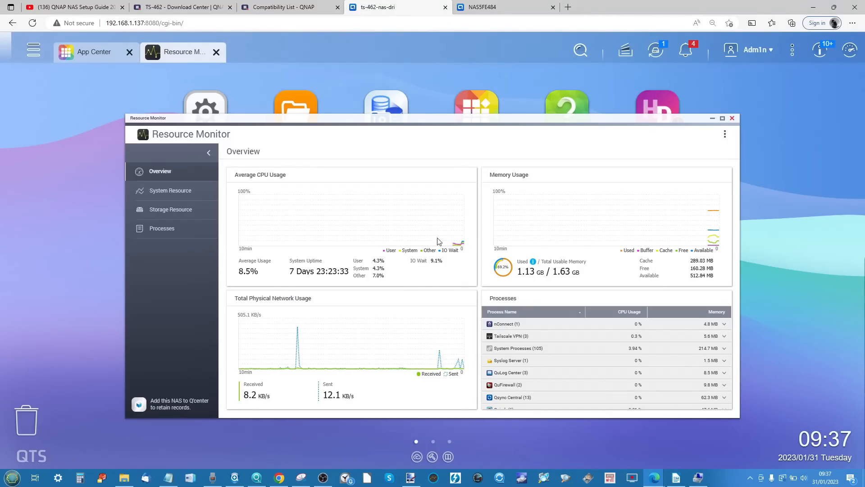
# - View the system resource page in Resource Monitor and look through the list of running processes
pyautogui.click(182, 191)
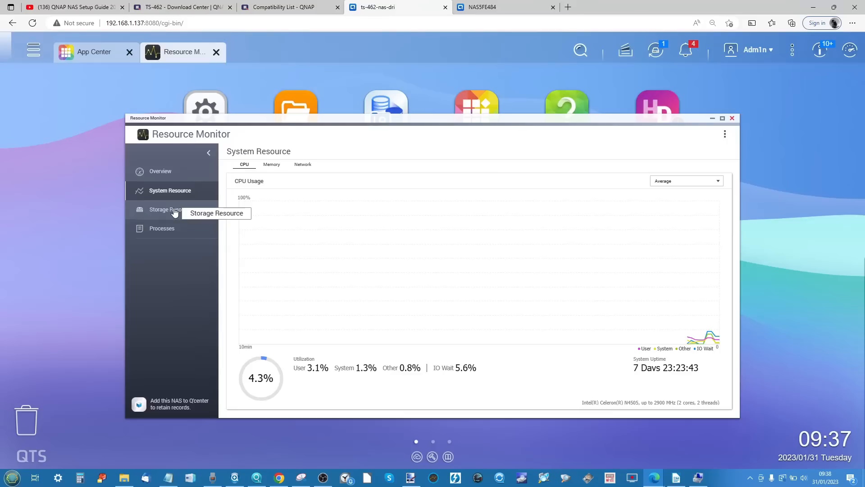
pyautogui.click(165, 231)
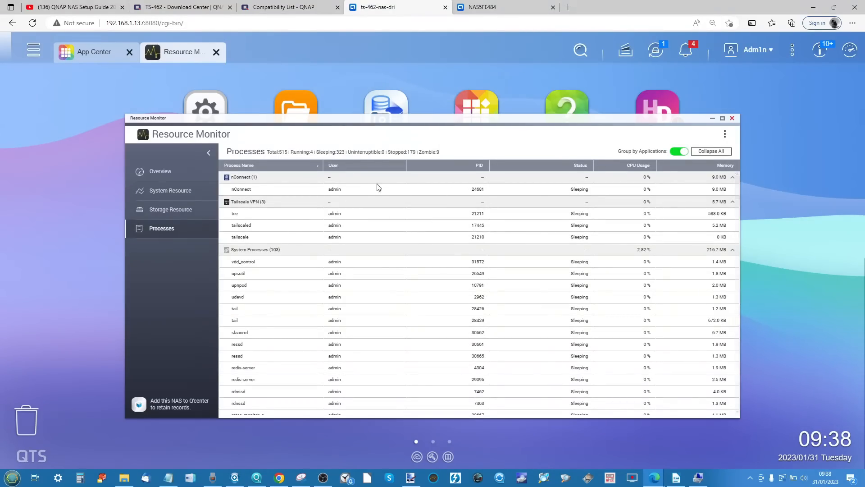
pyautogui.scroll(-2, 473, 244)
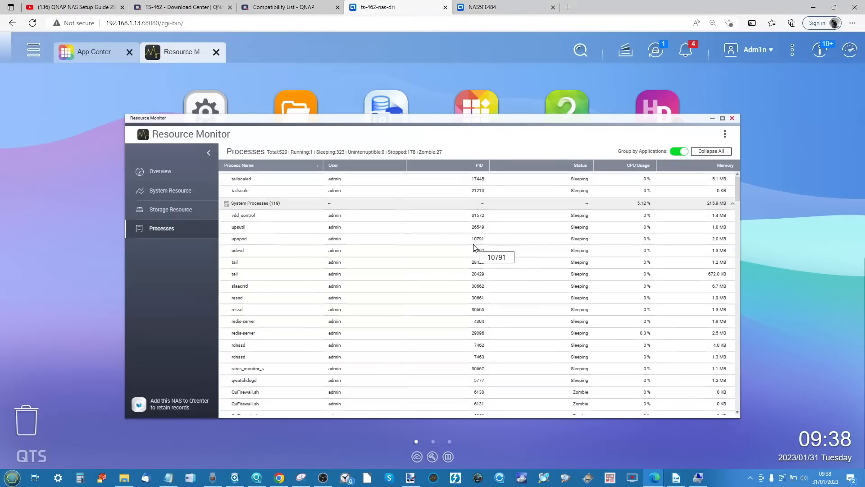
pyautogui.scroll(2, 473, 244)
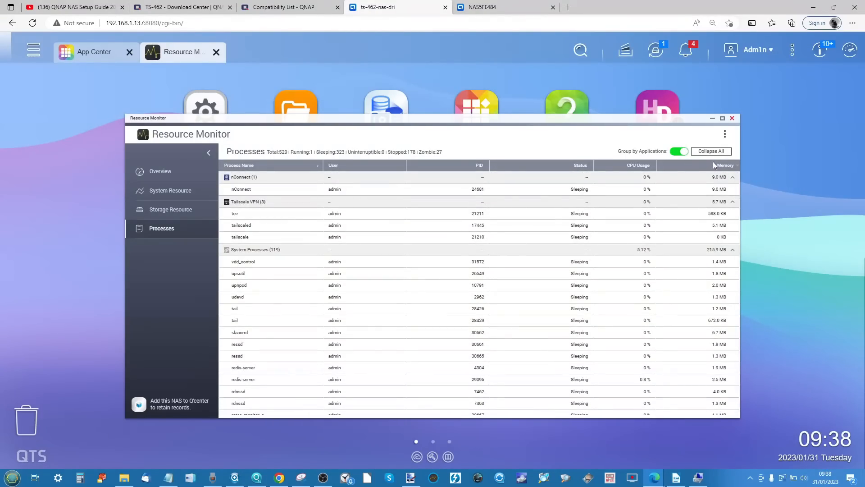
# - Sort the processes by memory from highest to lowest and collapse the System Processes group
pyautogui.click(724, 164)
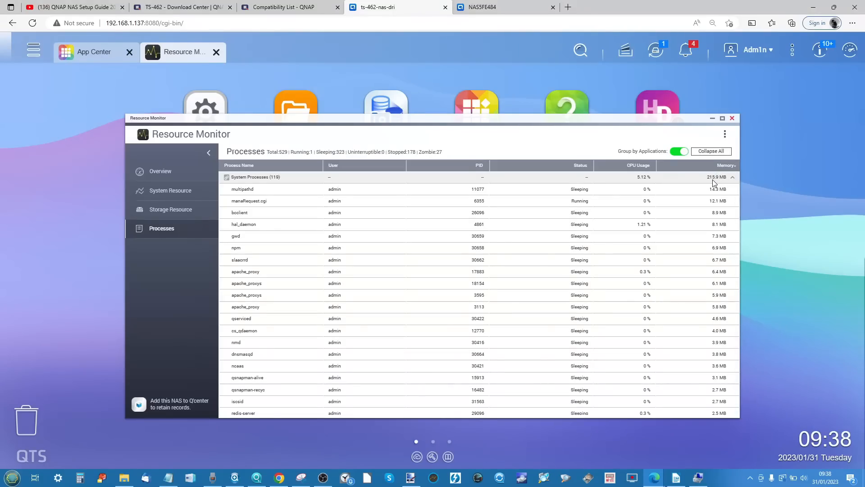
pyautogui.click(733, 177)
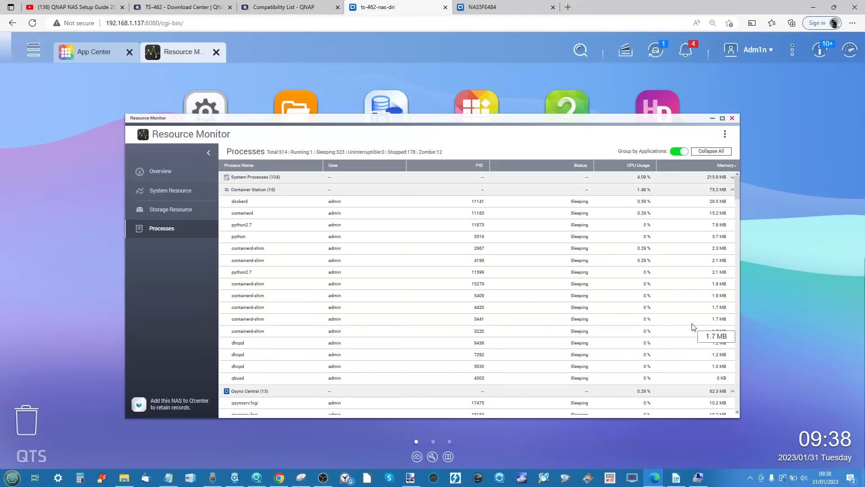
pyautogui.scroll(-5, 698, 322)
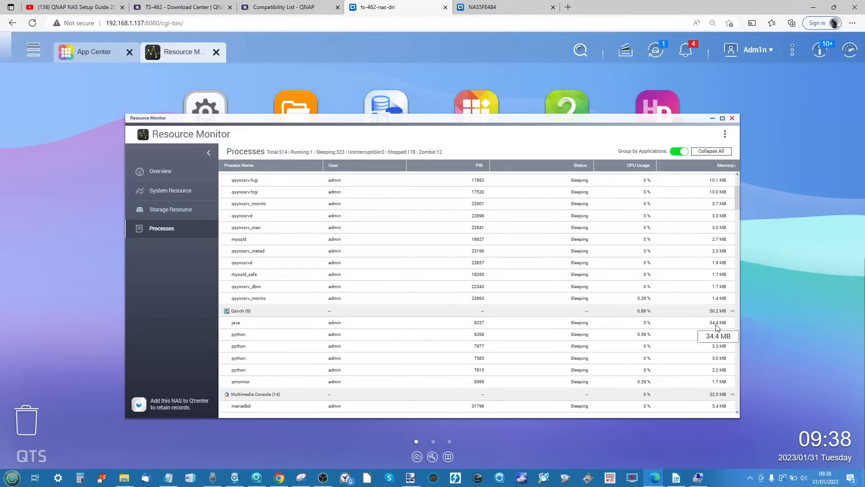
pyautogui.scroll(-3, 715, 322)
pyautogui.scroll(8, 713, 314)
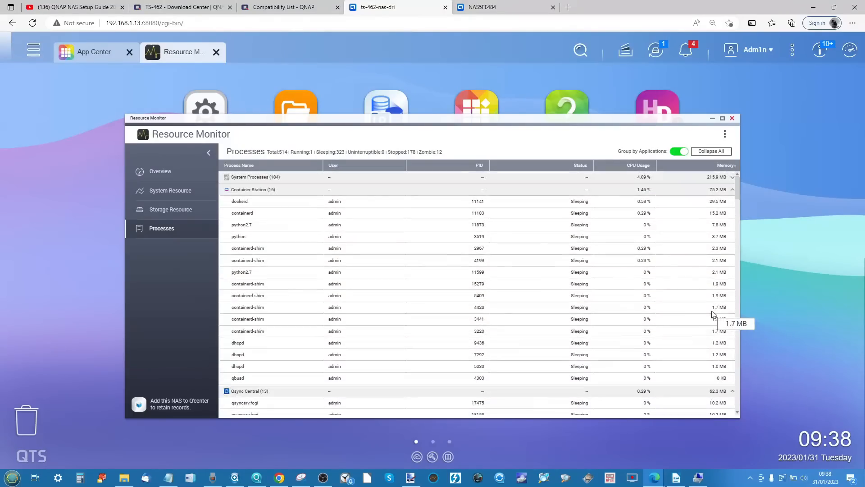
# - Collapse the Container Station, Qsync Central, Multimedia Console and Qsirch process groups
pyautogui.click(733, 191)
pyautogui.click(733, 204)
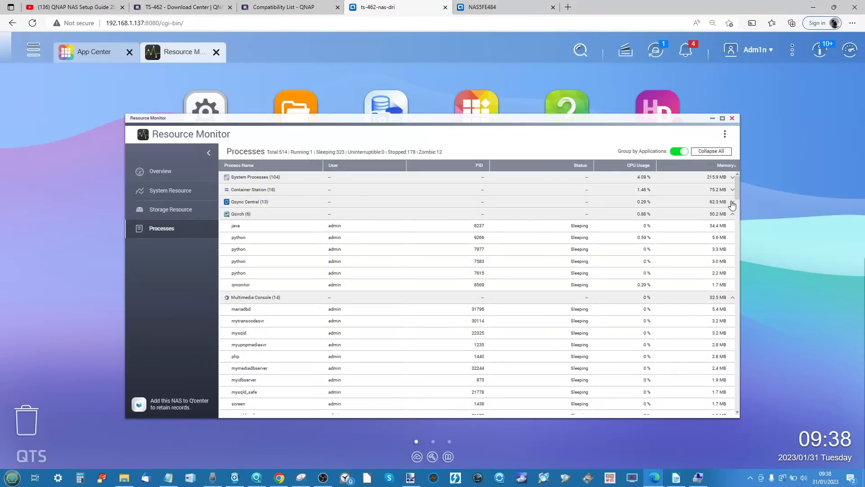
pyautogui.click(733, 298)
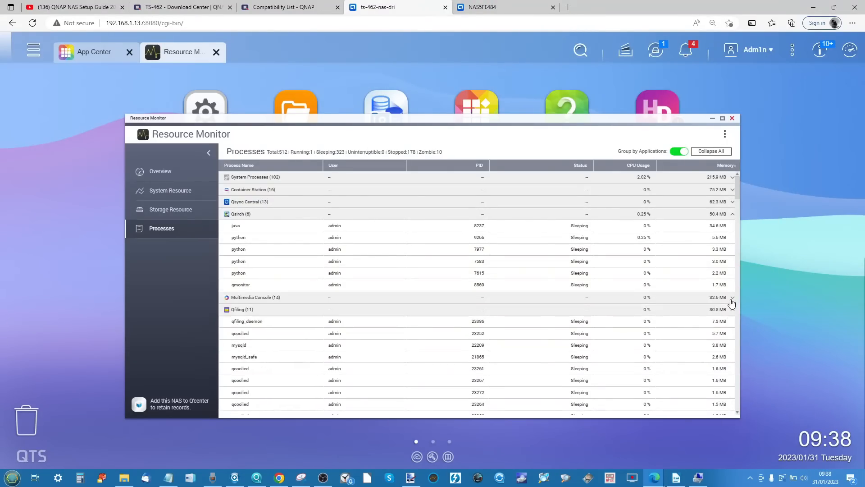
pyautogui.click(733, 215)
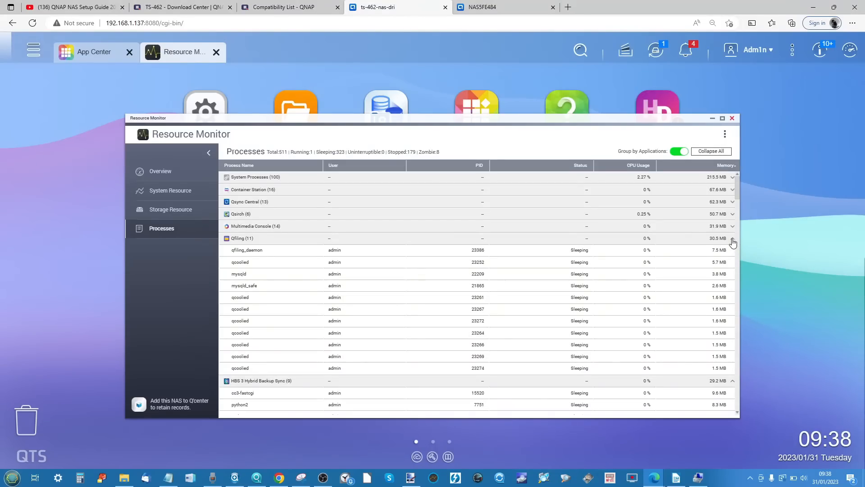
# - Look through the remaining application processes and their memory use, then minimize Resource Monitor
pyautogui.scroll(-5, 716, 315)
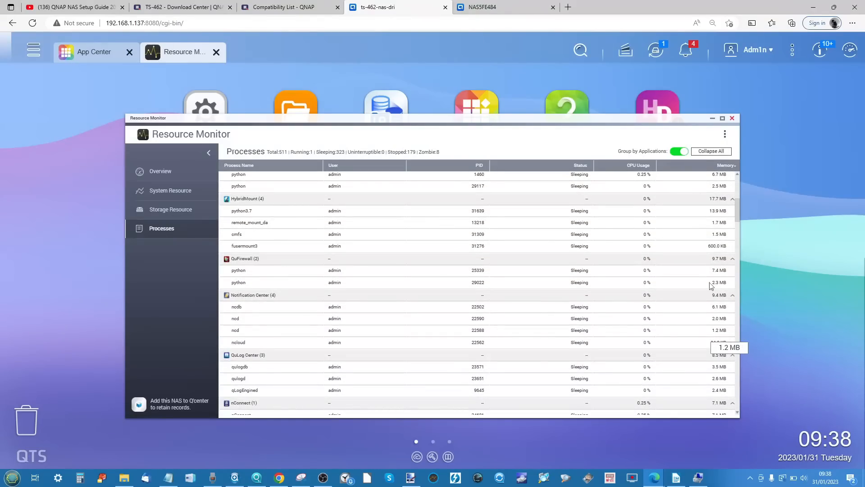
pyautogui.scroll(2, 253, 285)
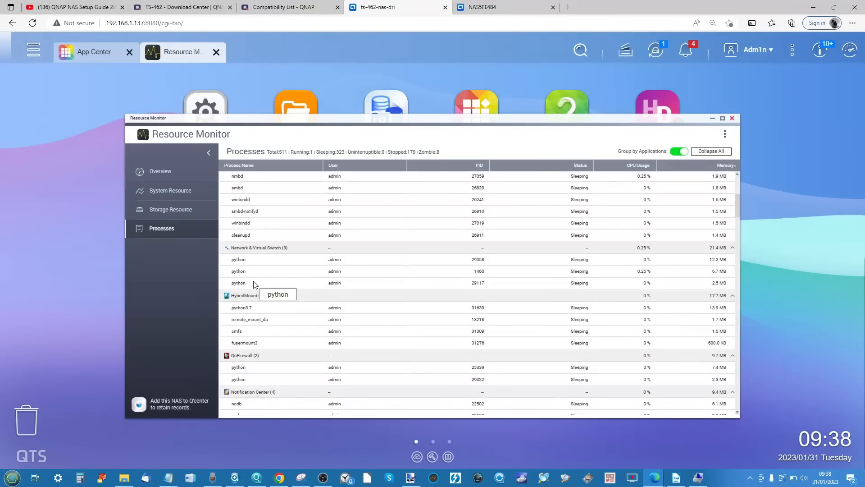
pyautogui.scroll(3, 253, 285)
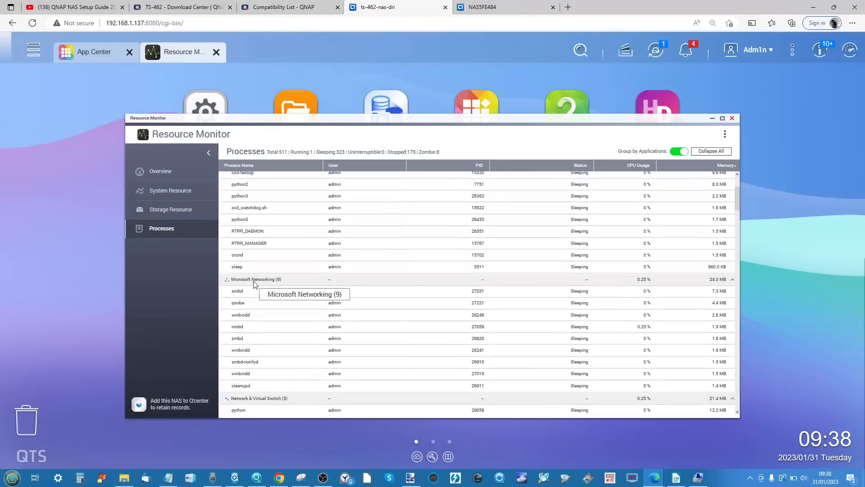
pyautogui.click(712, 120)
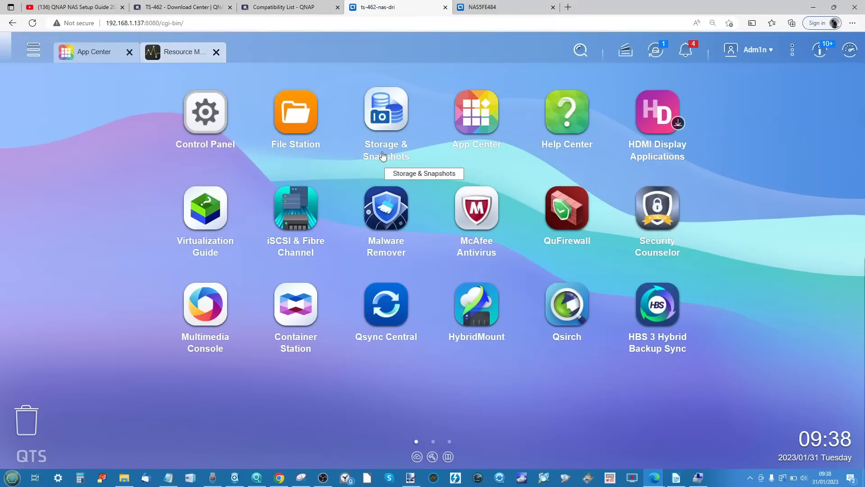
# - Examine the system tools and installed applications listed in the NAS main menu, and return to the desktop
pyautogui.click(36, 53)
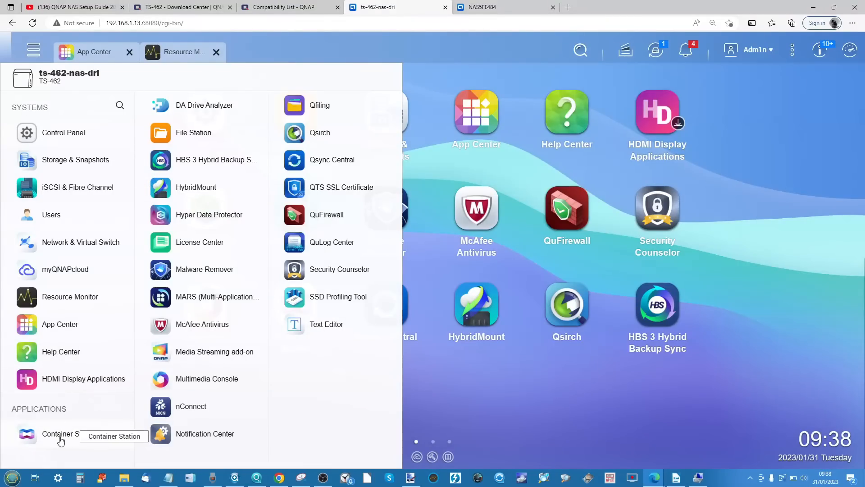
pyautogui.scroll(5, 59, 440)
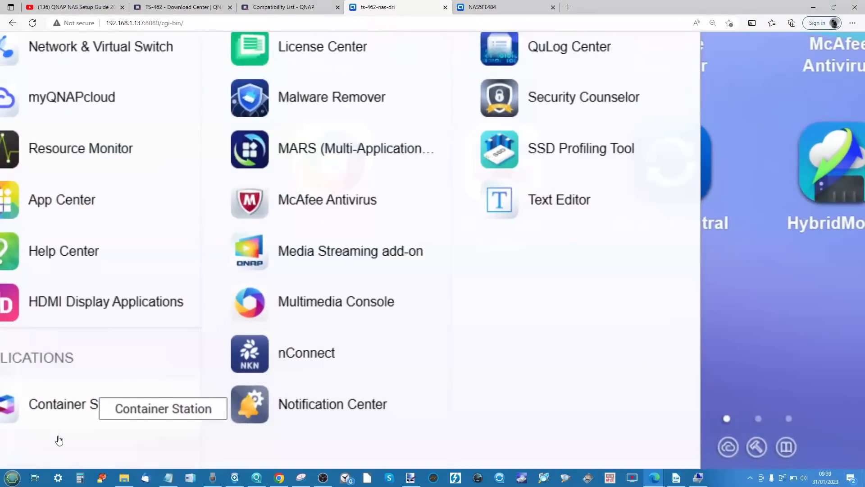
pyautogui.hscroll(-1, 108, 428)
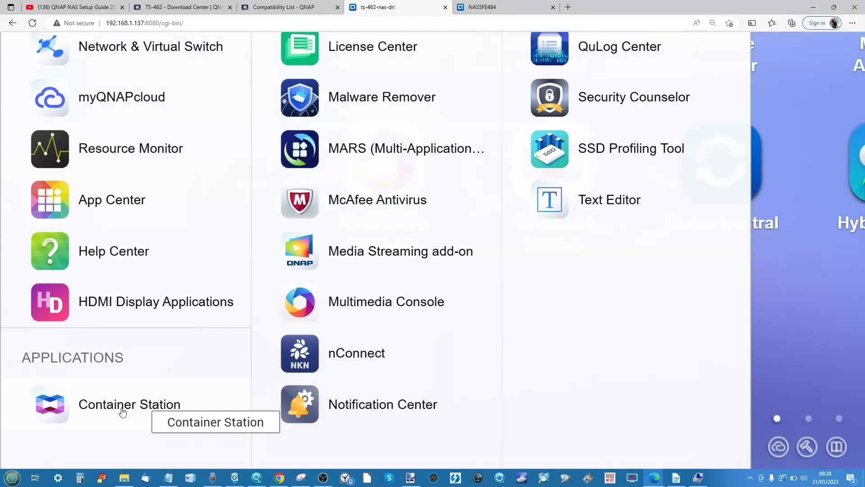
pyautogui.scroll(10, 139, 411)
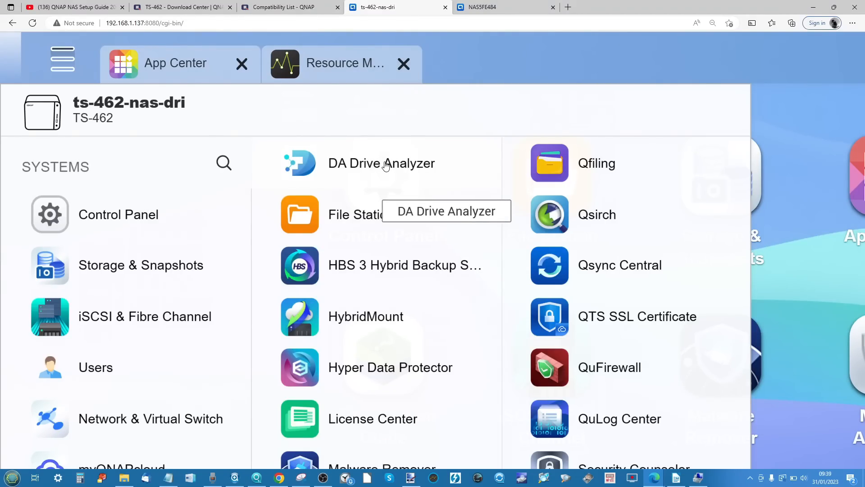
pyautogui.scroll(-1, 385, 166)
pyautogui.scroll(-2, 401, 240)
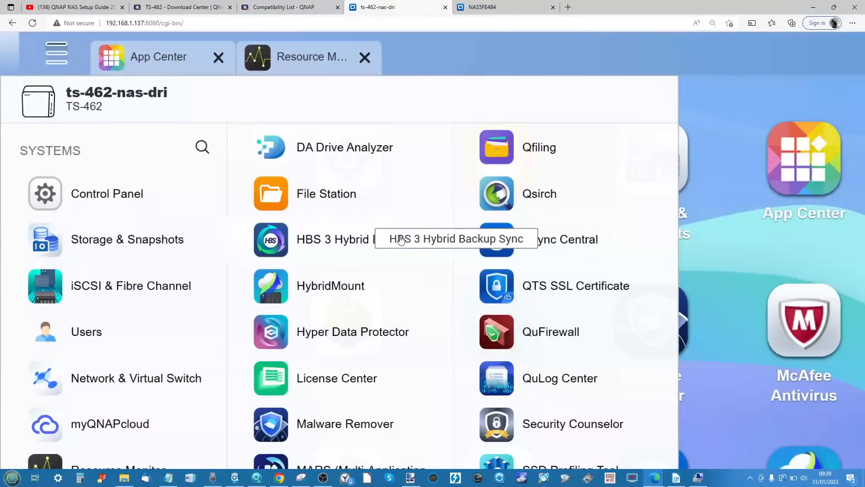
pyautogui.scroll(-2, 401, 240)
pyautogui.scroll(-2, 400, 174)
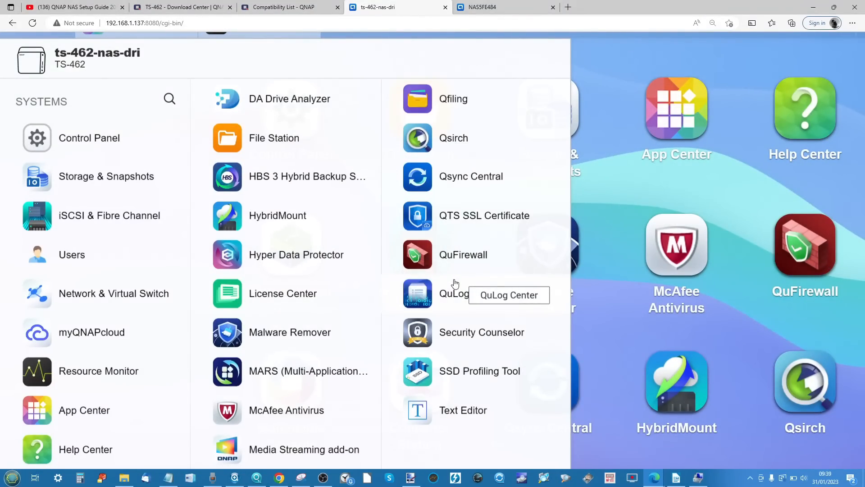
pyautogui.scroll(-2, 358, 218)
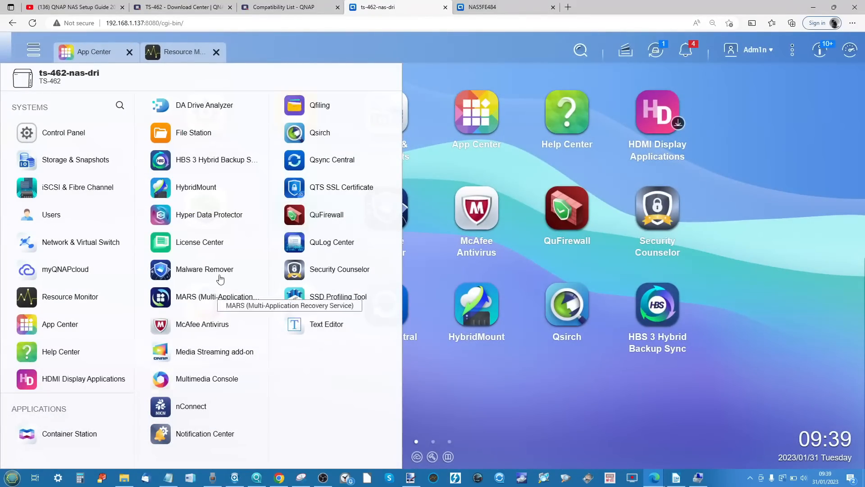
pyautogui.click(539, 398)
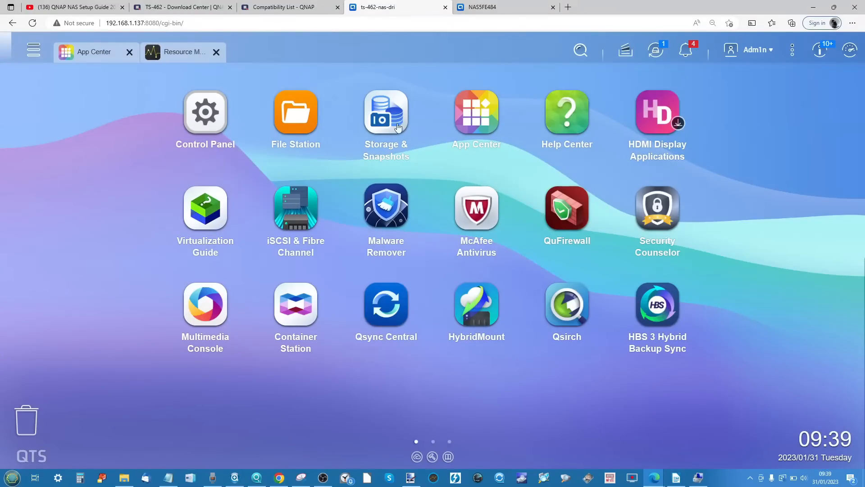
# - Review the account's 2-Step Verification, Password Settings, SSH Keys and E-mail Account options, and close the options
pyautogui.click(753, 50)
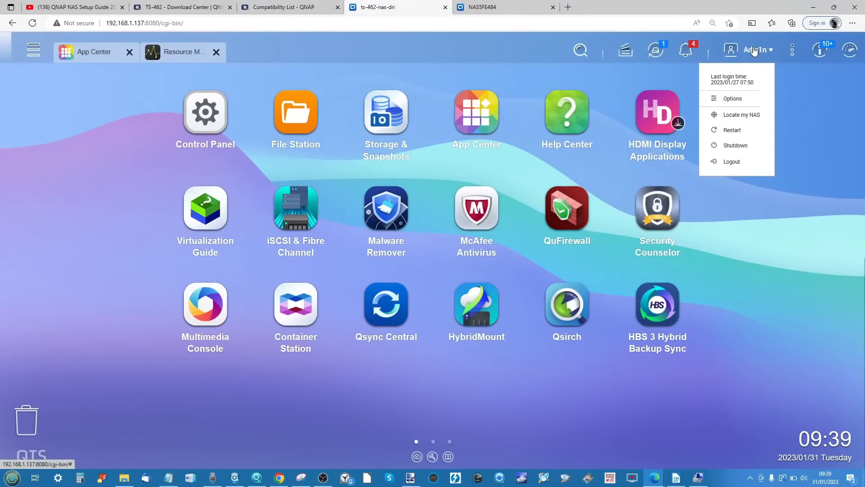
pyautogui.click(730, 98)
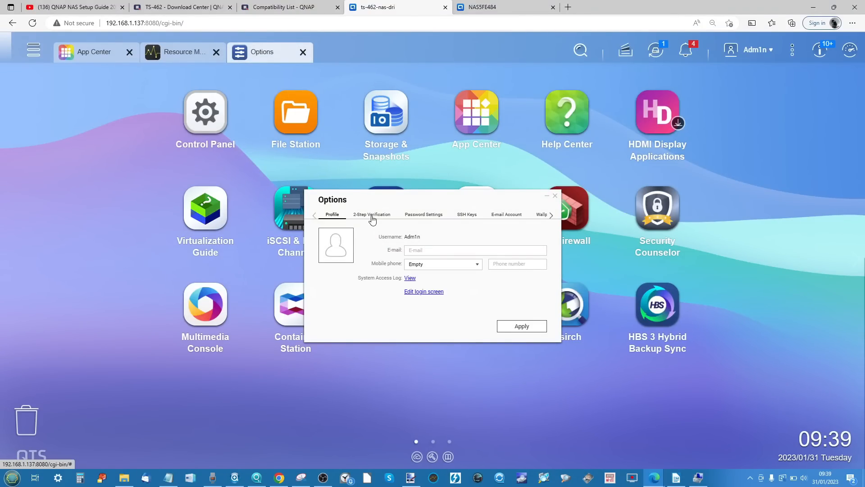
pyautogui.click(372, 215)
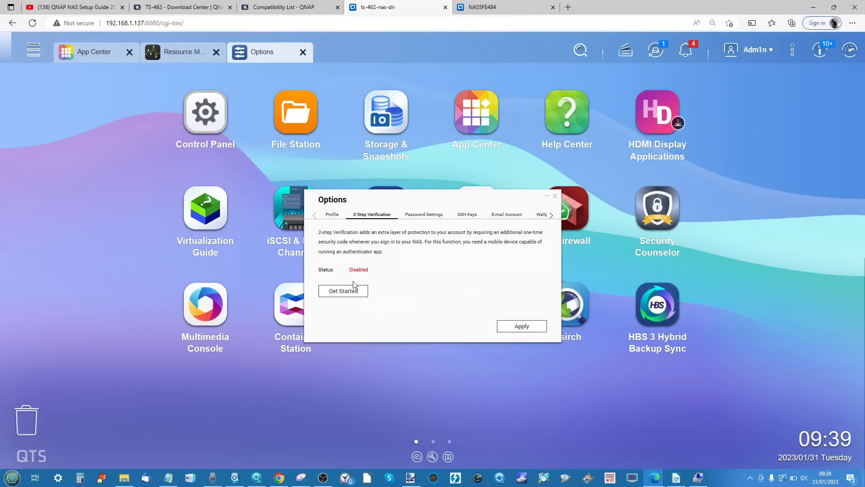
pyautogui.click(425, 214)
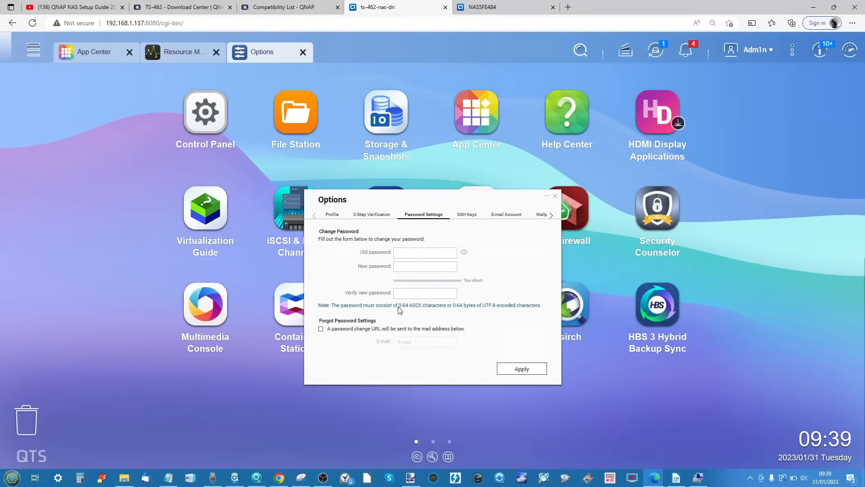
pyautogui.click(467, 216)
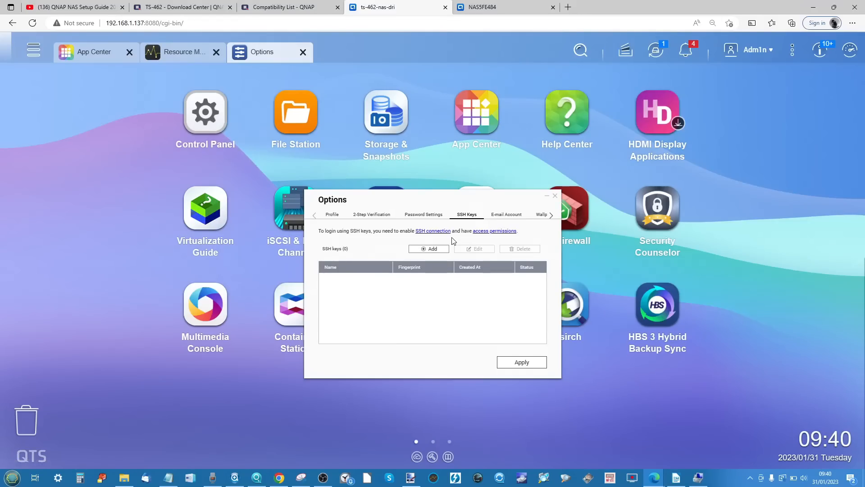
pyautogui.click(507, 215)
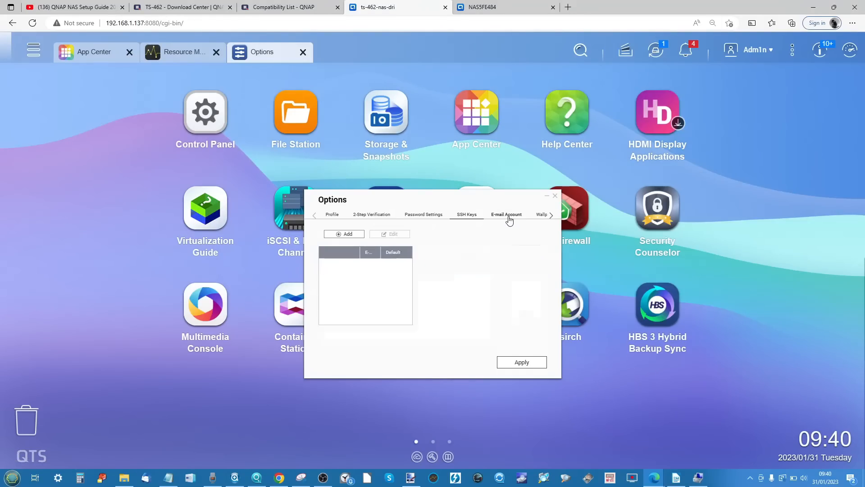
pyautogui.click(553, 217)
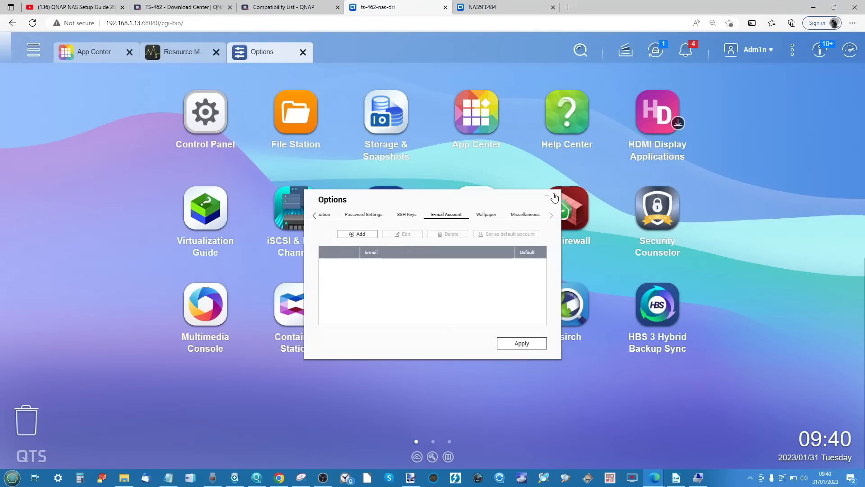
pyautogui.click(555, 195)
# - Open the Users settings in Control Panel, examine the Create a User form, and close it without creating a user
pyautogui.click(205, 113)
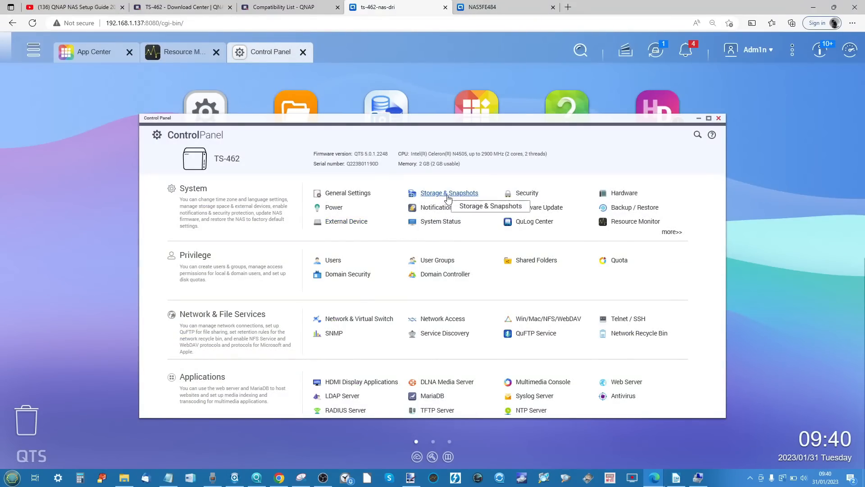
pyautogui.click(333, 261)
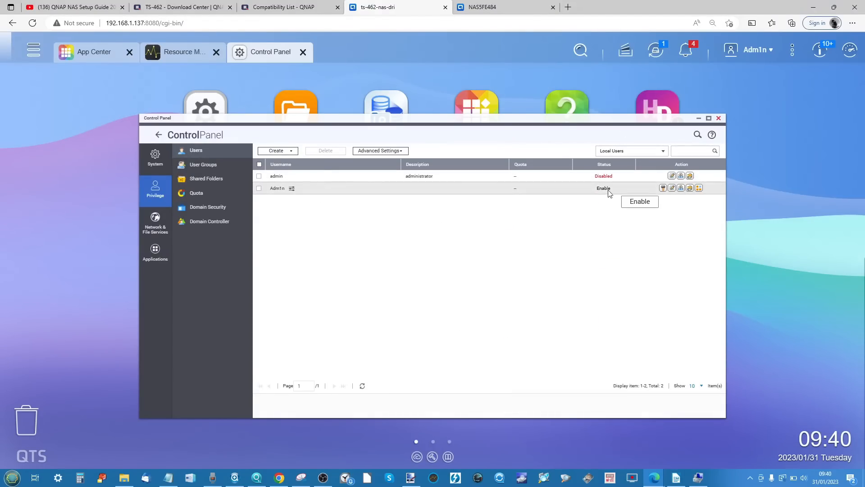
pyautogui.click(290, 152)
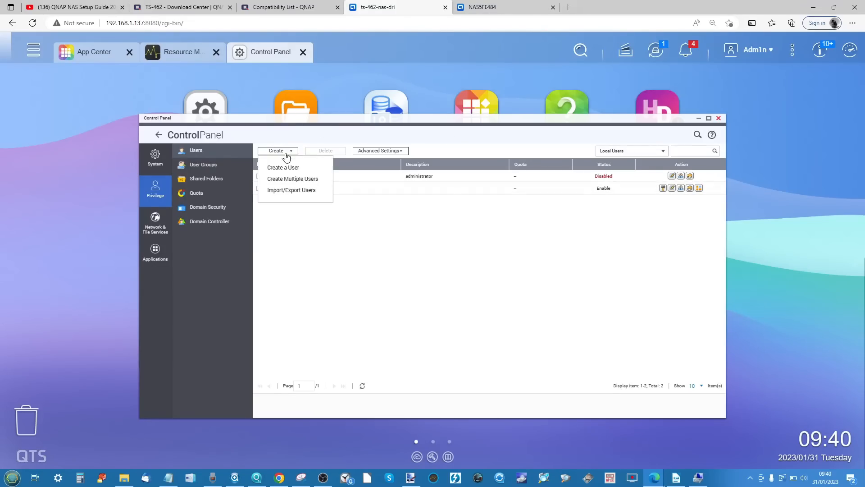
pyautogui.click(283, 168)
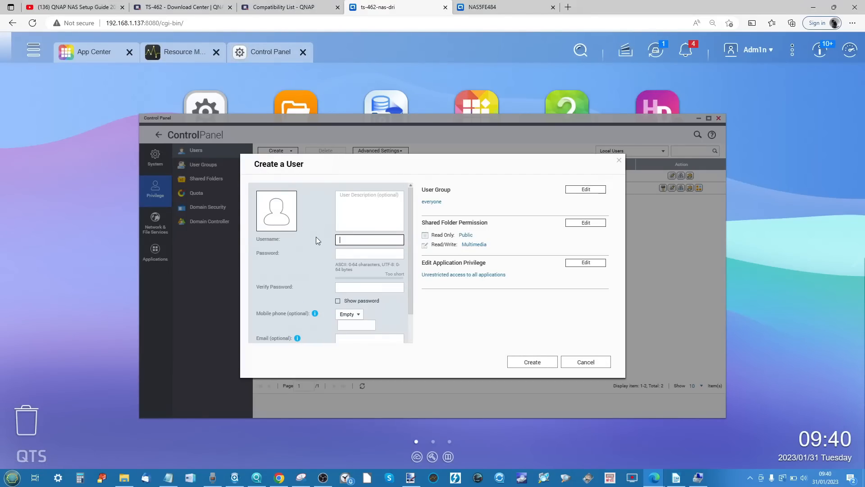
pyautogui.scroll(-2, 316, 237)
pyautogui.scroll(-1, 316, 237)
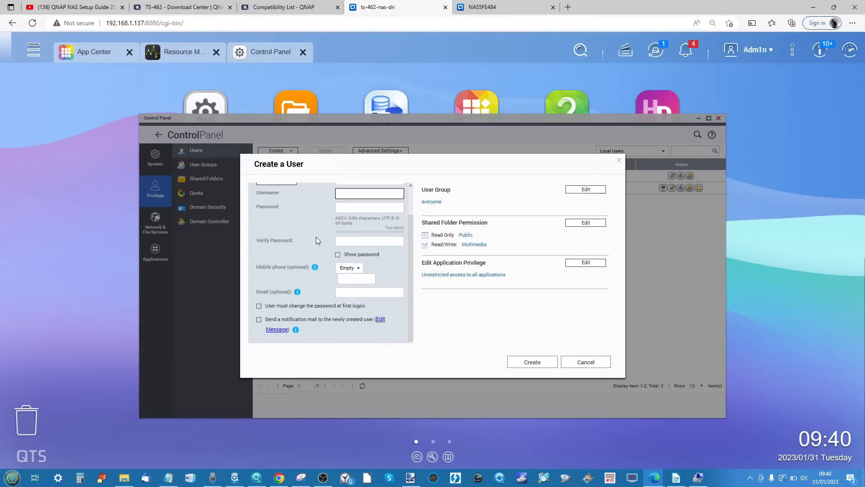
pyautogui.scroll(-1, 395, 280)
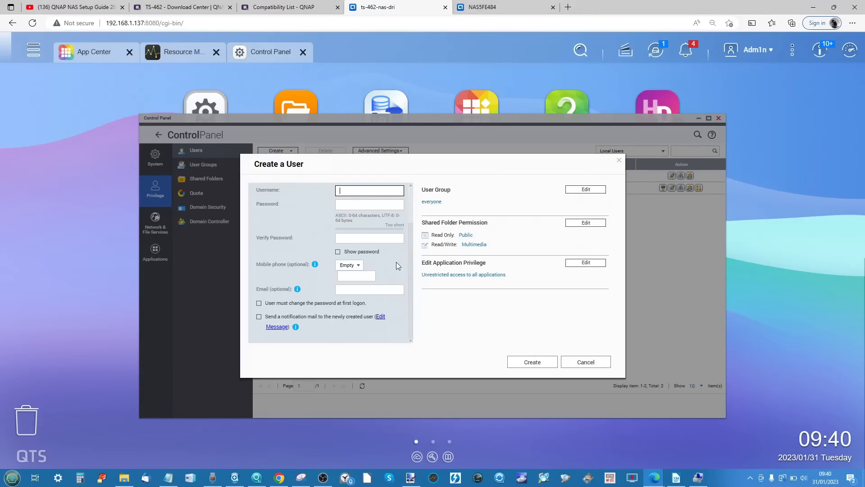
pyautogui.scroll(2, 291, 274)
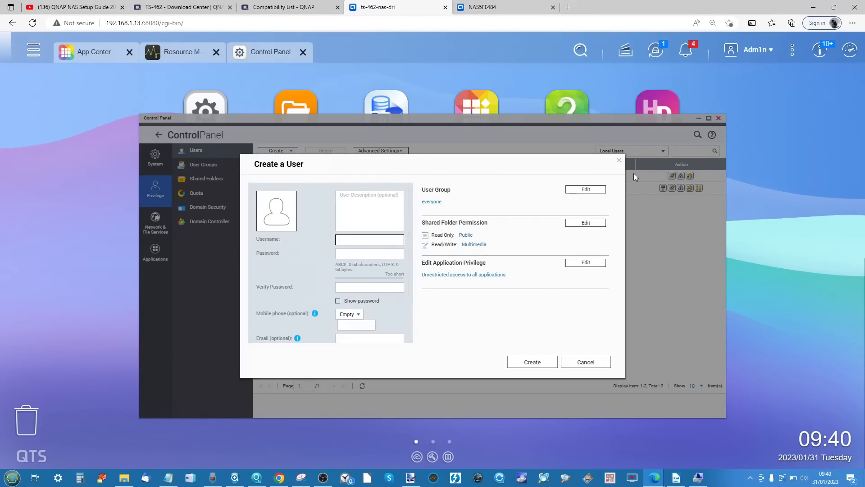
pyautogui.click(619, 160)
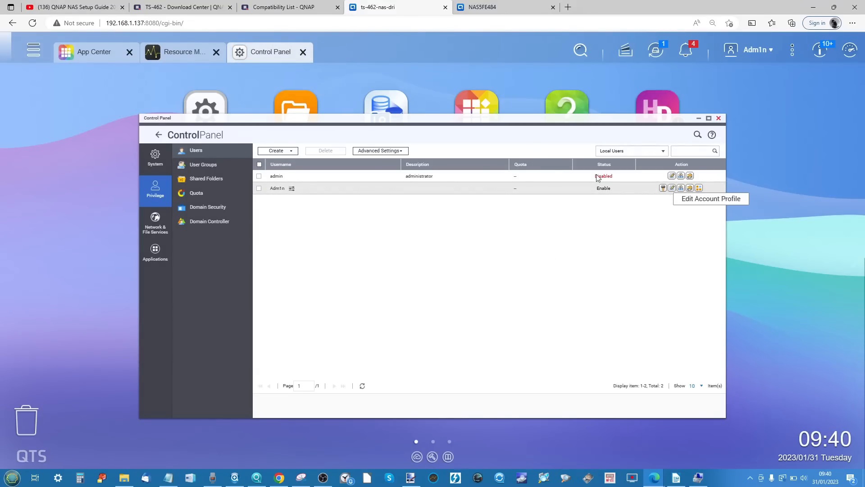
# - Look through the advanced user settings and the user creation and import/export choices, and close Control Panel
pyautogui.click(392, 151)
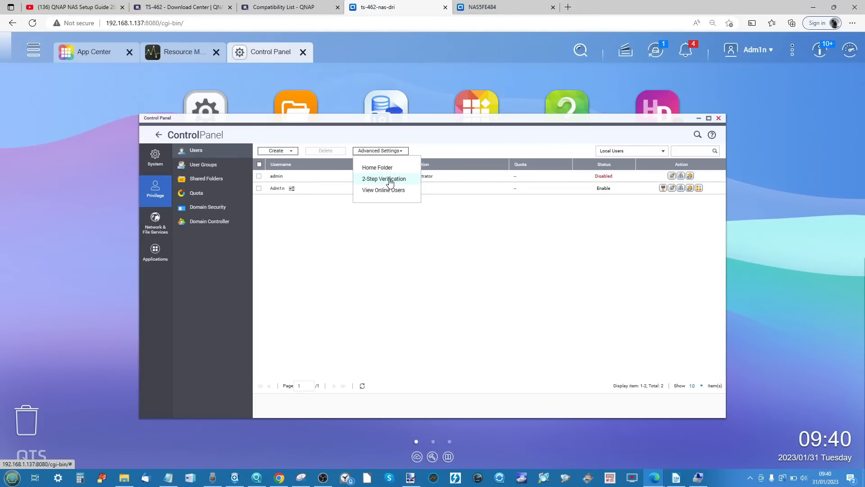
pyautogui.click(293, 152)
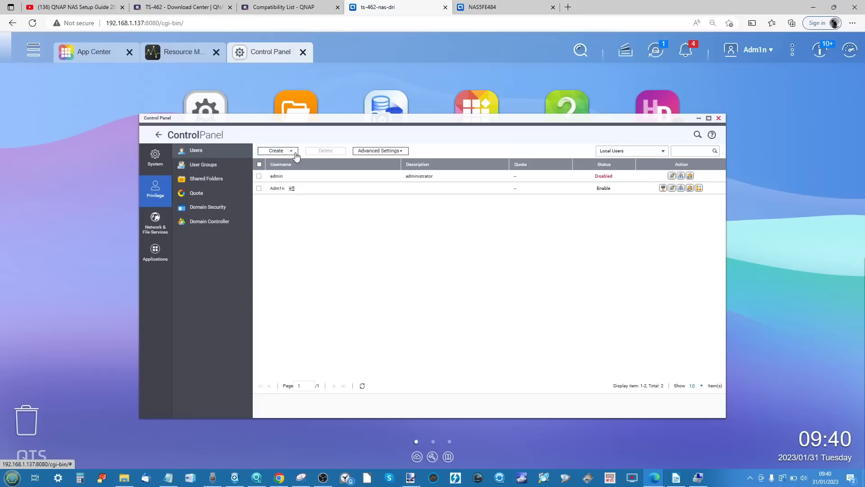
pyautogui.click(294, 151)
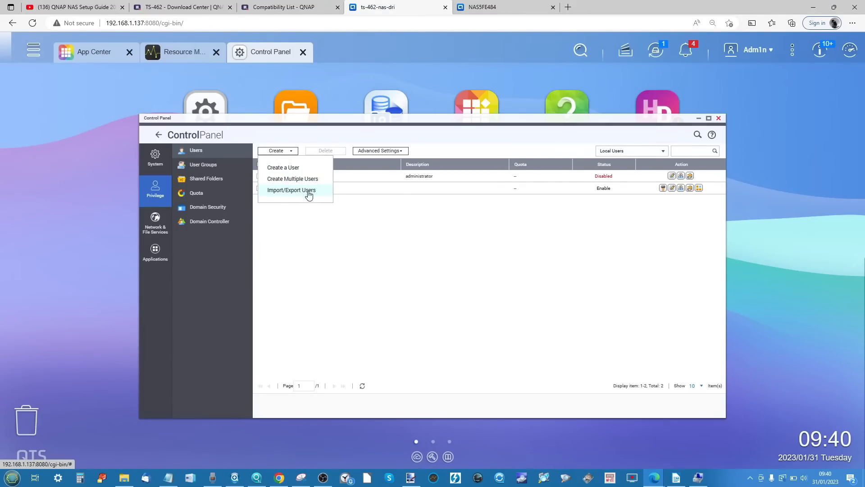
pyautogui.click(339, 231)
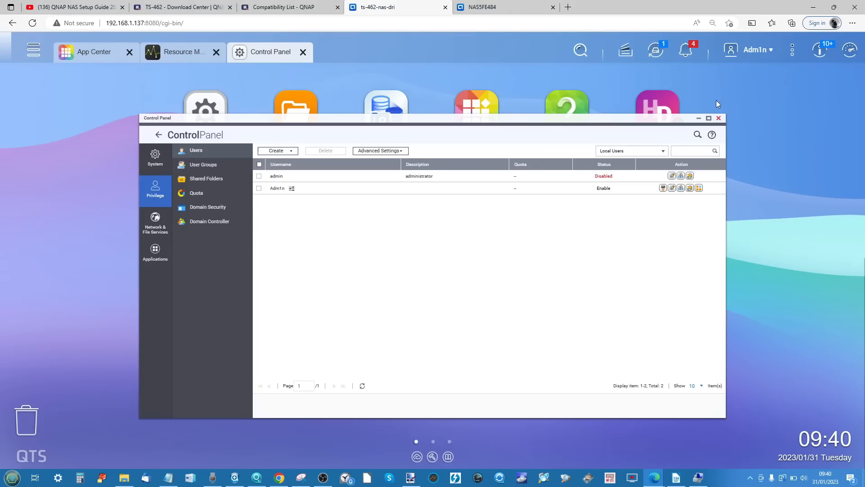
pyautogui.click(718, 118)
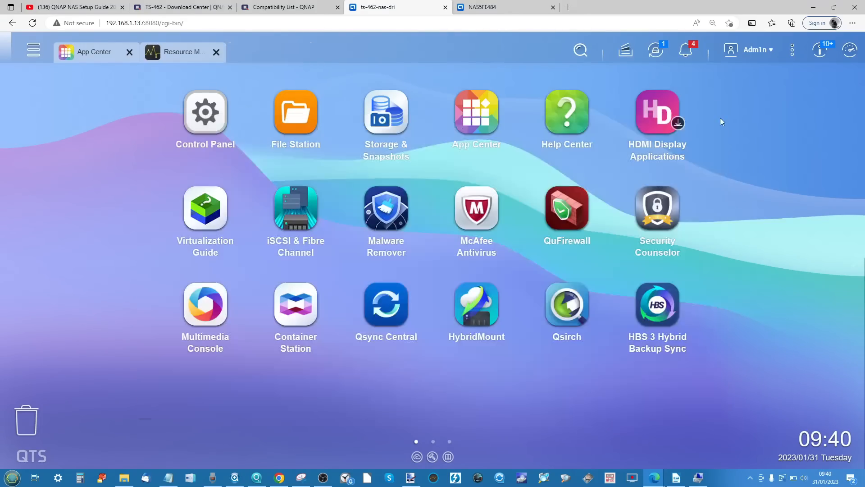
# - Open the Virtual Switch list in Network & Virtual Switch, dismissing its quick guide so it is not shown at the next launch
pyautogui.click(33, 49)
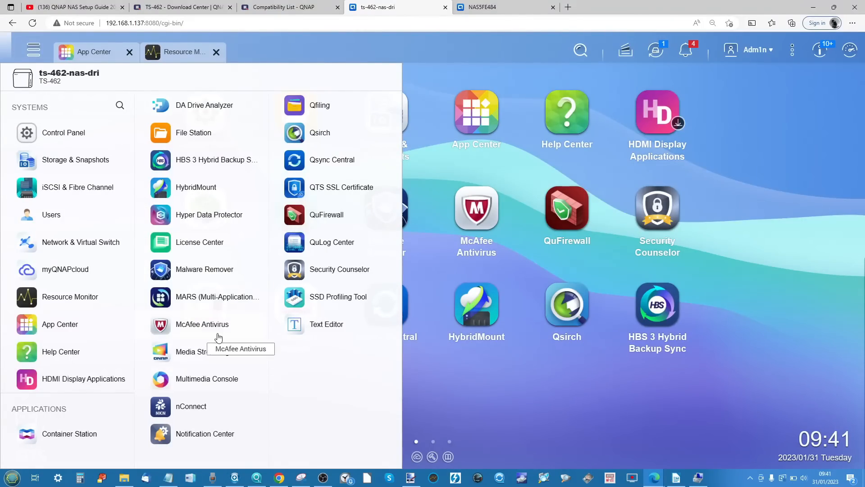
pyautogui.click(71, 242)
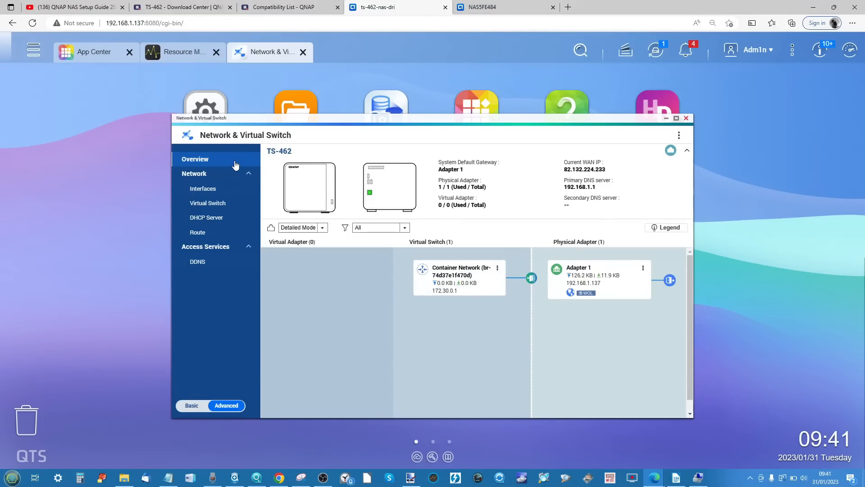
pyautogui.click(220, 206)
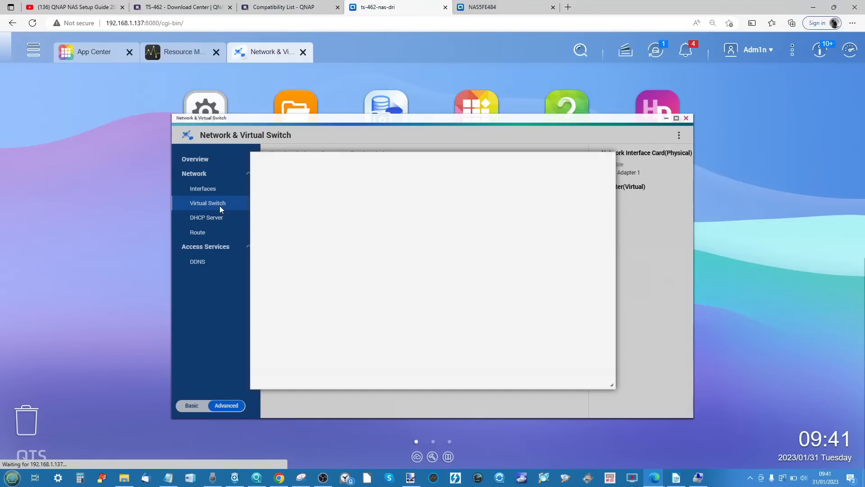
pyautogui.click(608, 160)
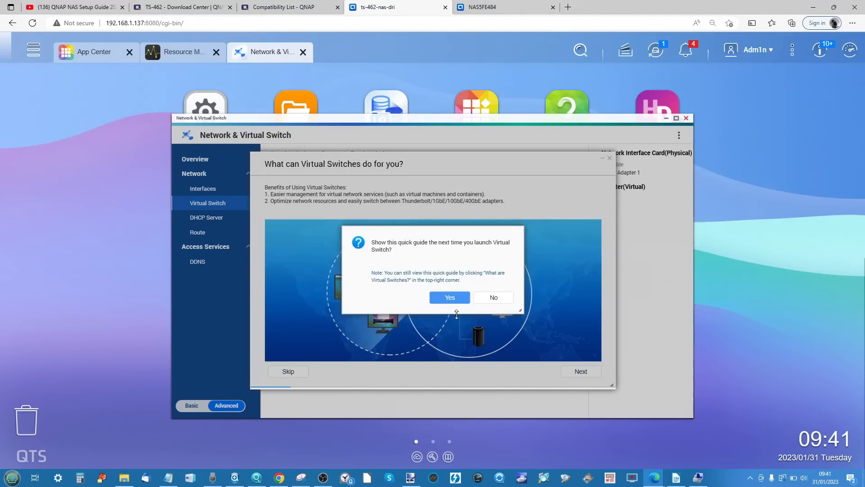
pyautogui.click(494, 298)
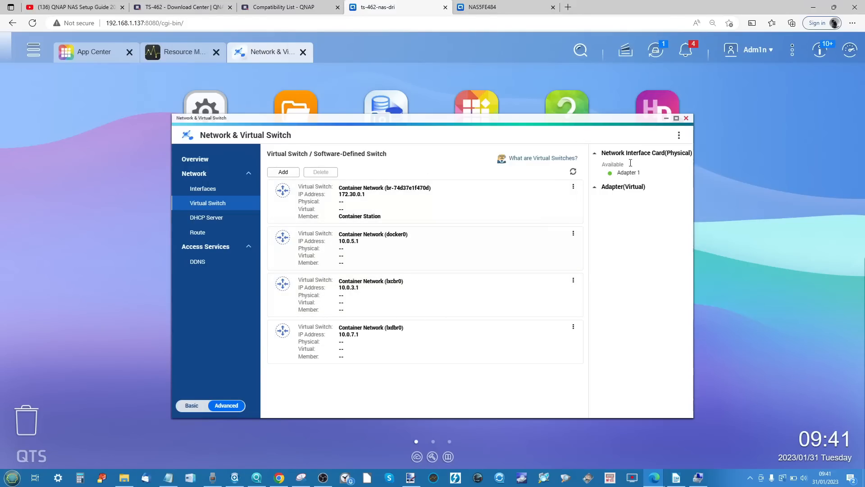
pyautogui.click(574, 186)
pyautogui.click(638, 329)
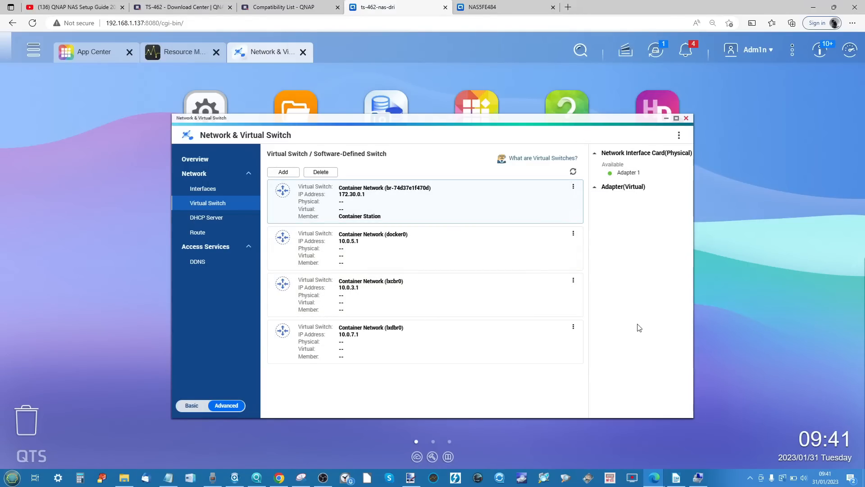
# - Examine the main routing table, static routes and DDNS entries, and close Network & Virtual Switch
pyautogui.click(198, 232)
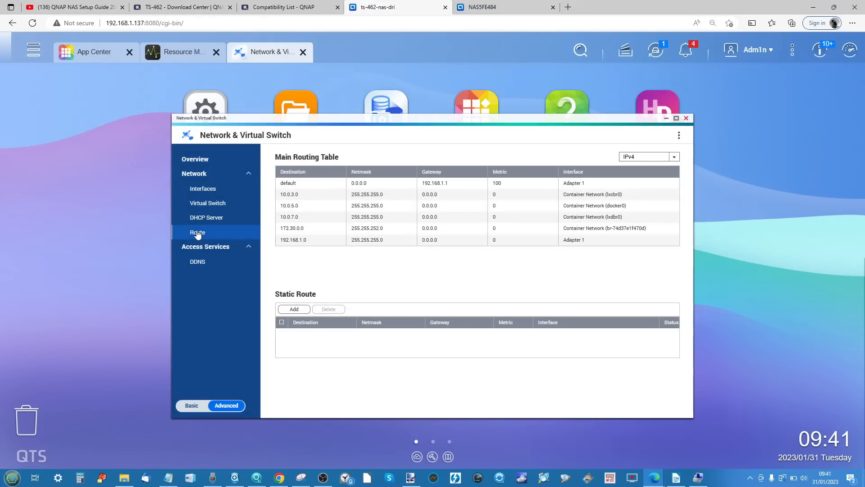
pyautogui.click(234, 261)
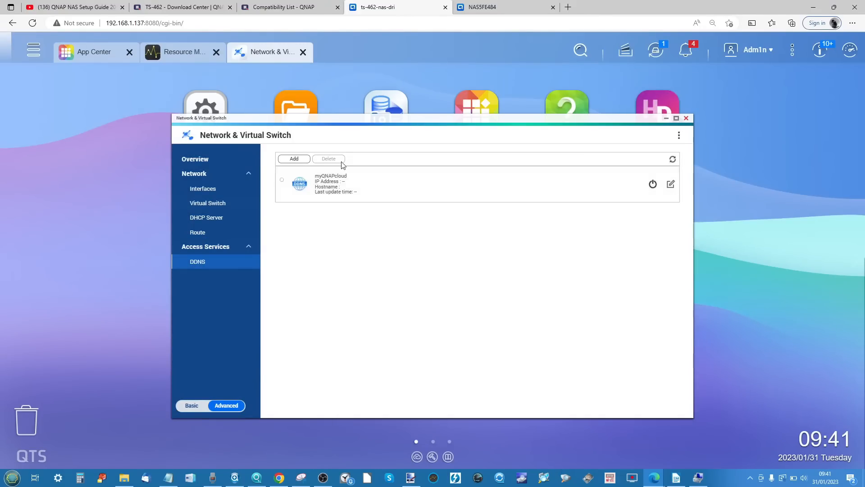
pyautogui.scroll(5, 339, 196)
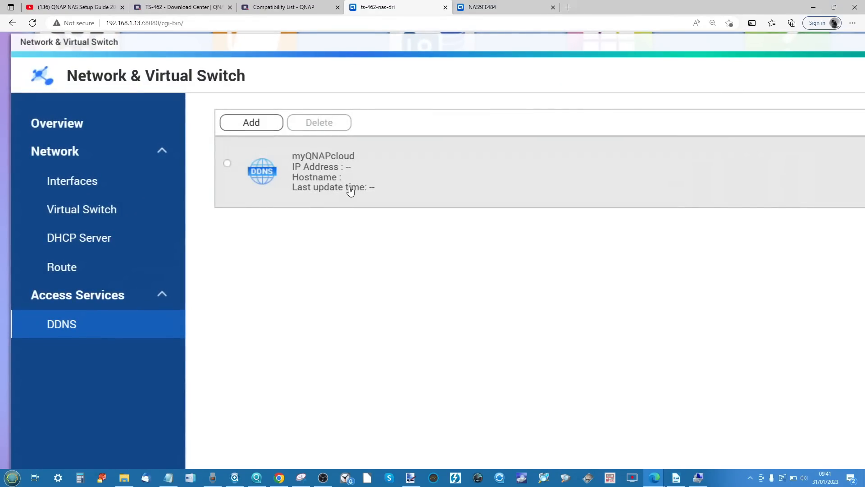
pyautogui.scroll(-5, 351, 191)
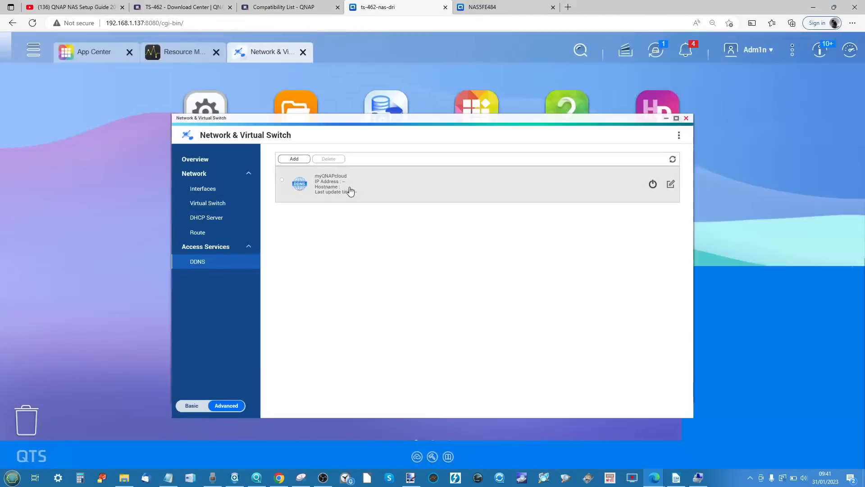
pyautogui.click(687, 119)
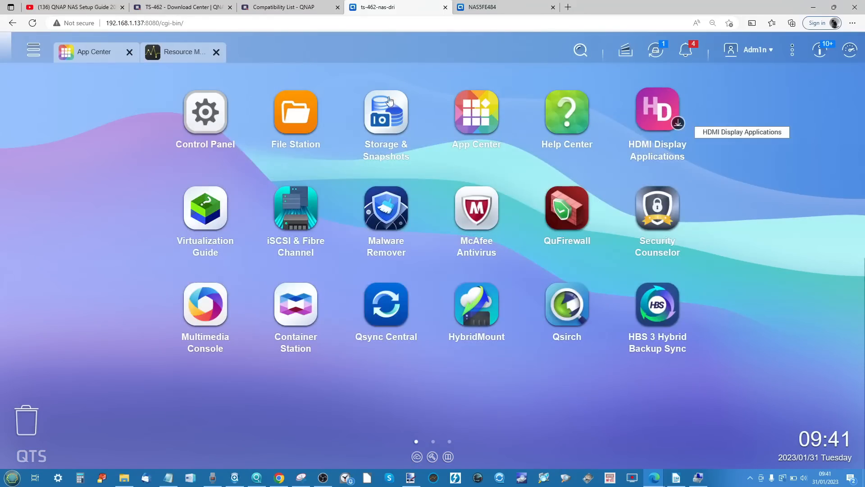
# - Open myQNAPcloud, look over its remote access overview, and try to access My DDNS
pyautogui.click(34, 51)
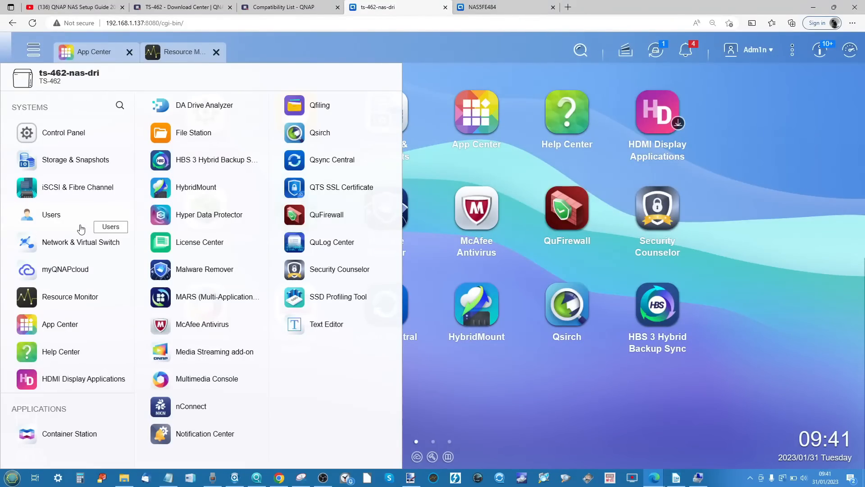
pyautogui.click(72, 276)
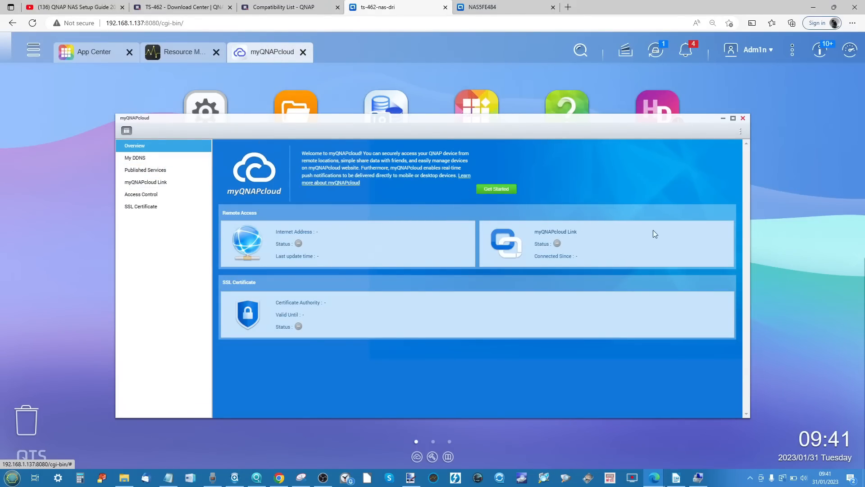
pyautogui.click(161, 158)
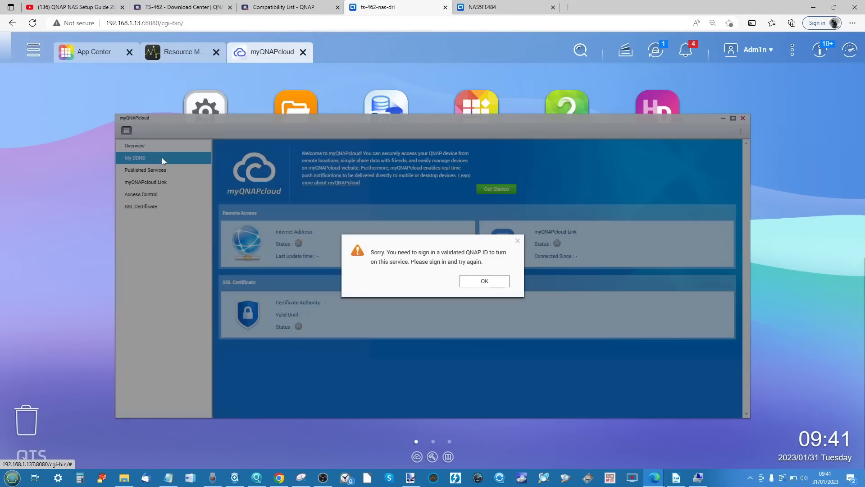
pyautogui.click(519, 241)
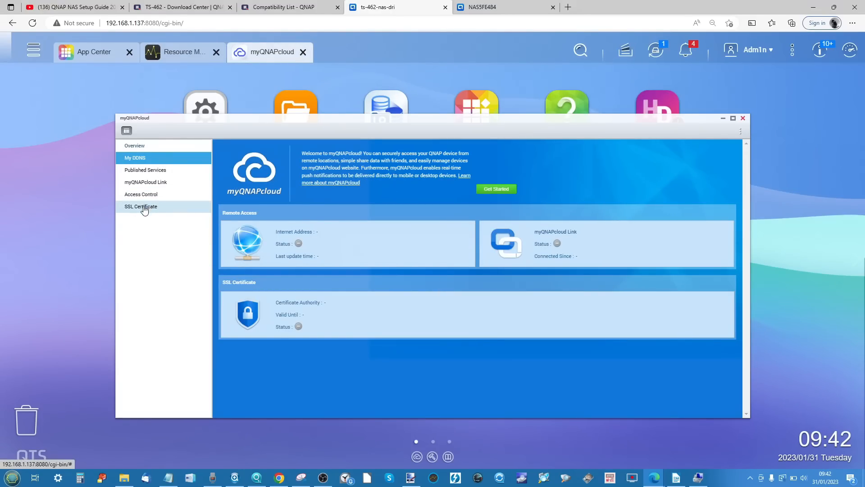
# - Try to access myQNAPcloud Link, SSL Certificate and Access Control, return to the overview, and close myQNAPcloud
pyautogui.click(148, 182)
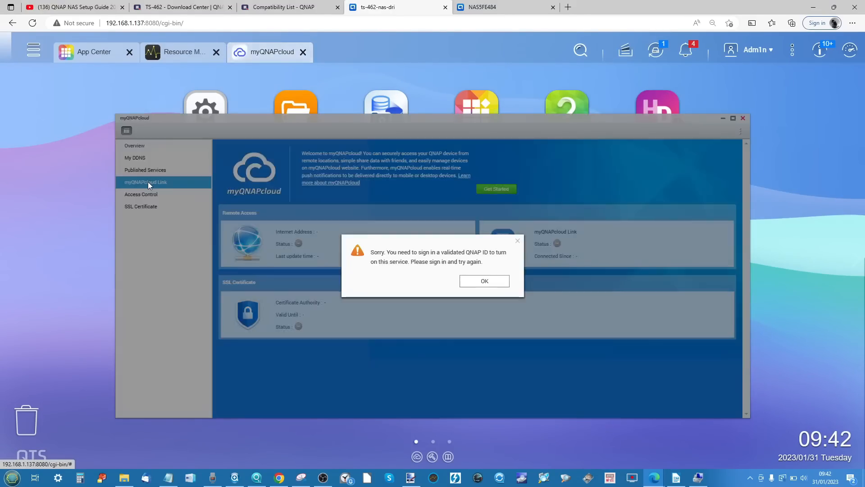
pyautogui.click(518, 241)
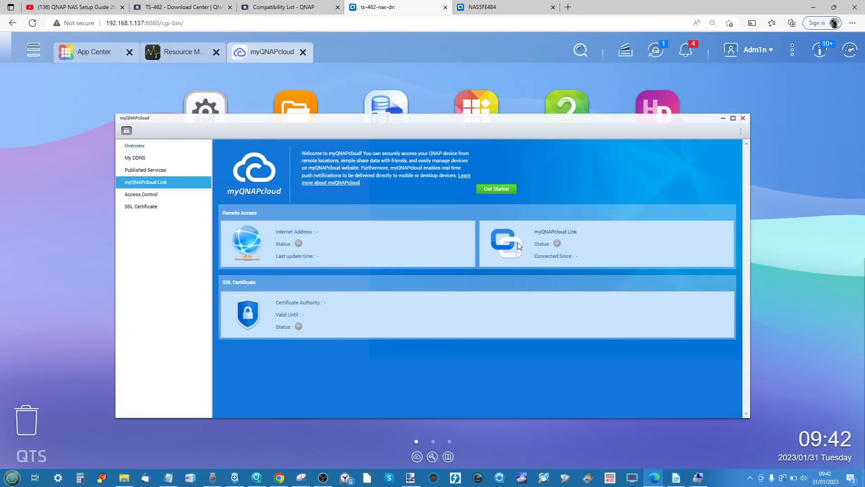
pyautogui.click(151, 207)
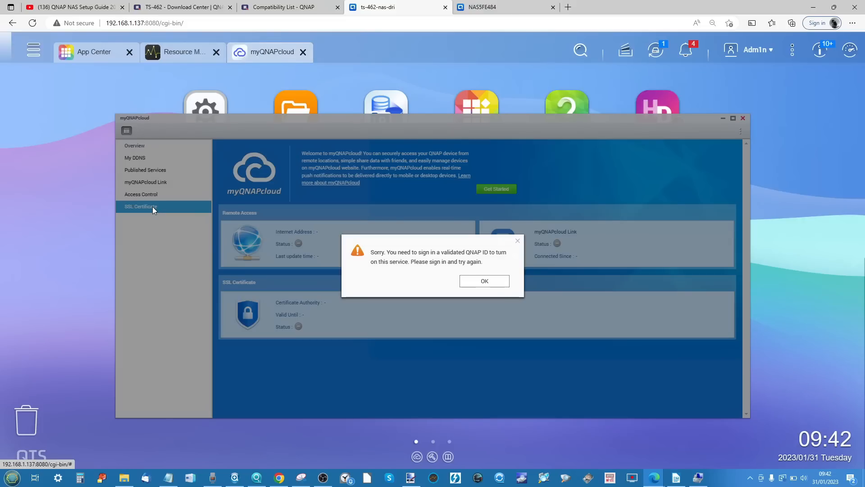
pyautogui.click(519, 241)
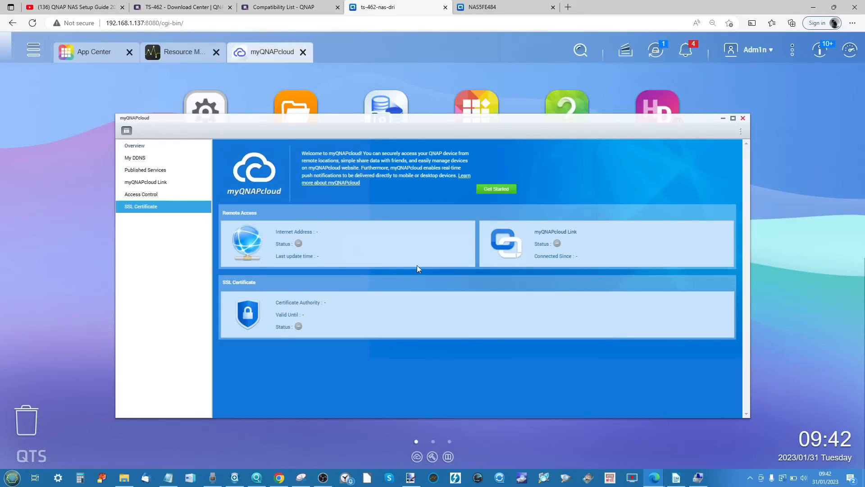
pyautogui.click(150, 194)
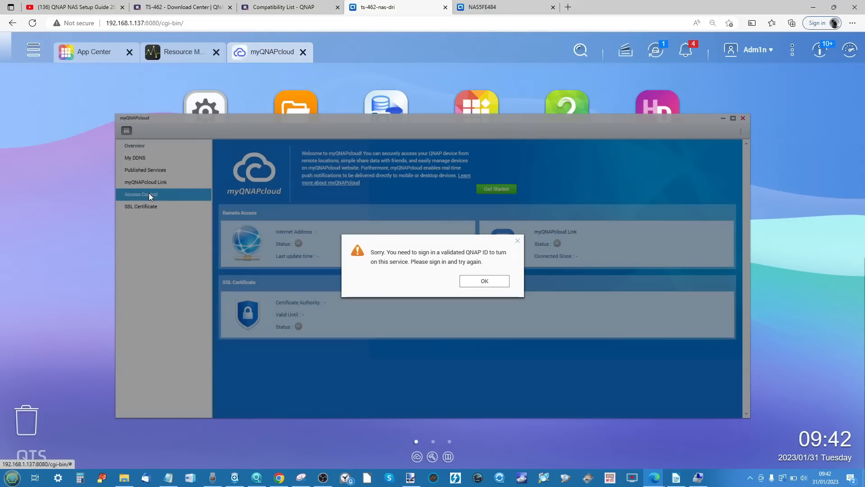
pyautogui.click(518, 242)
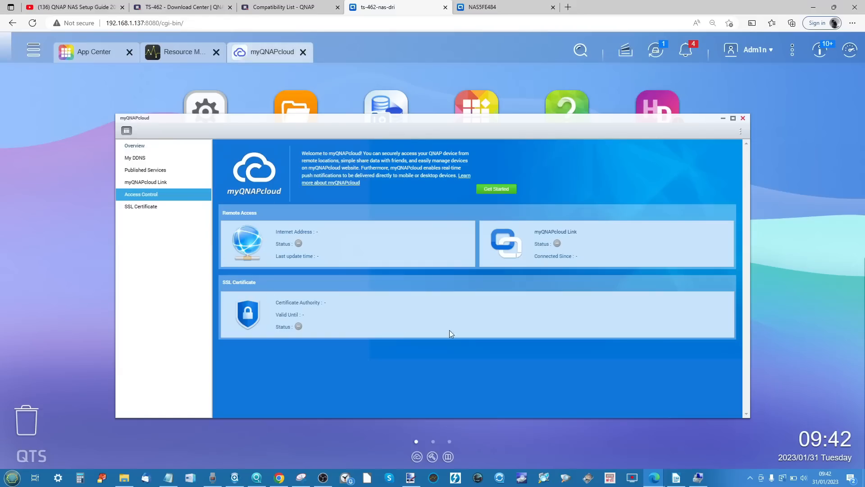
pyautogui.click(149, 146)
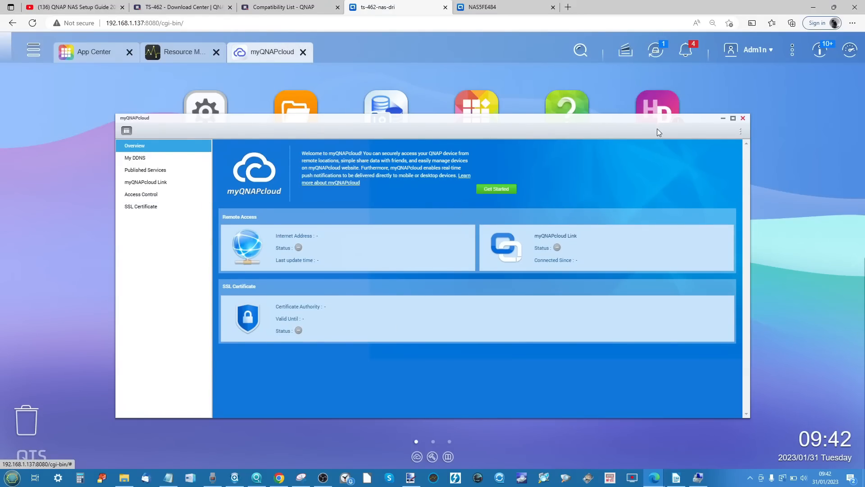
pyautogui.click(743, 119)
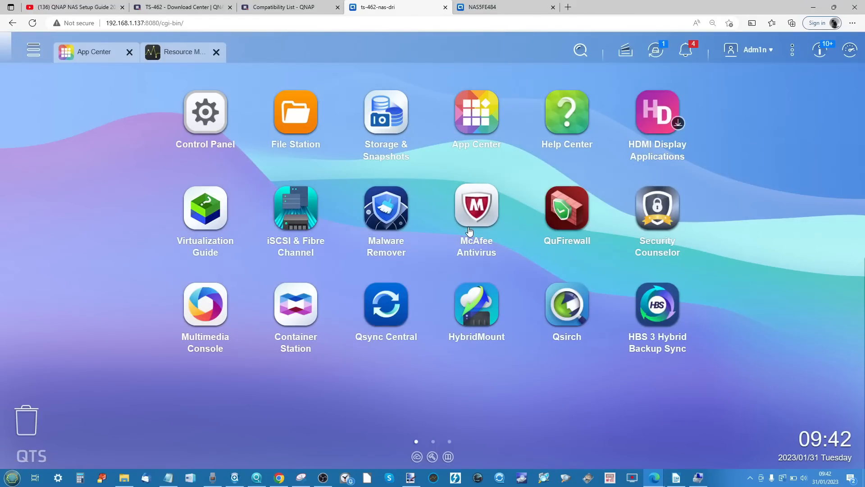
# - Launch nConnect from the TS-462's installed apps and return to the ts-462-nas-dri desktop
pyautogui.click(27, 53)
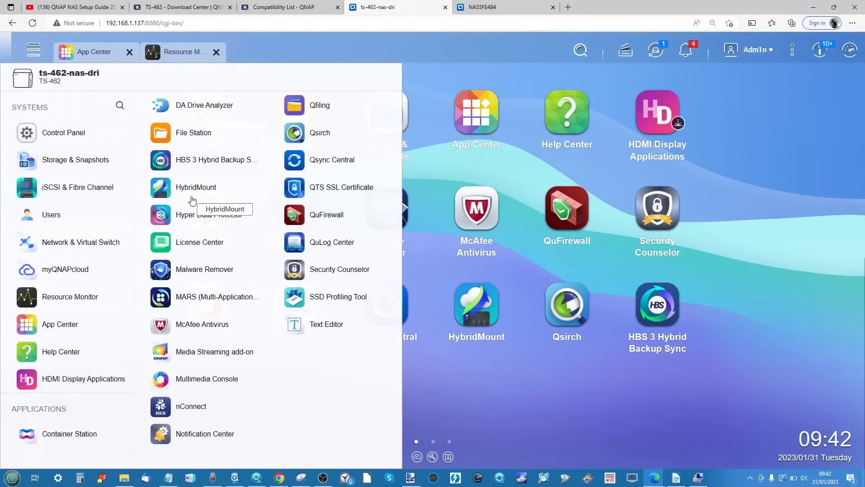
pyautogui.click(183, 407)
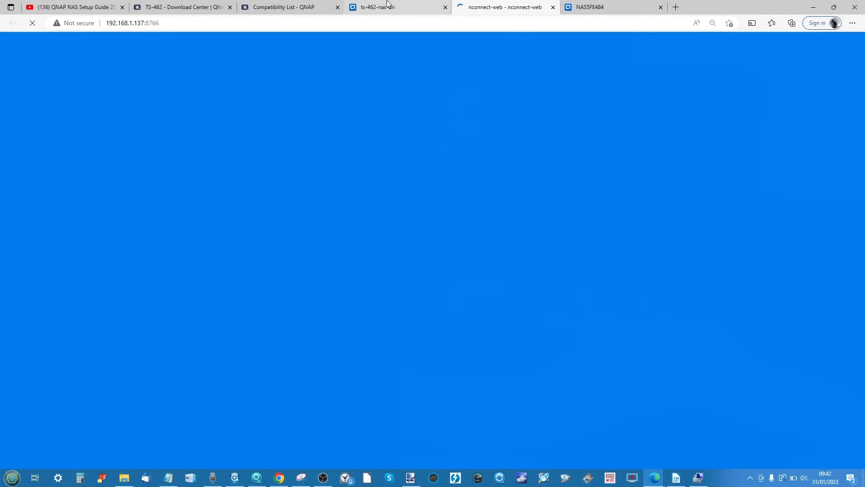
pyautogui.click(387, 5)
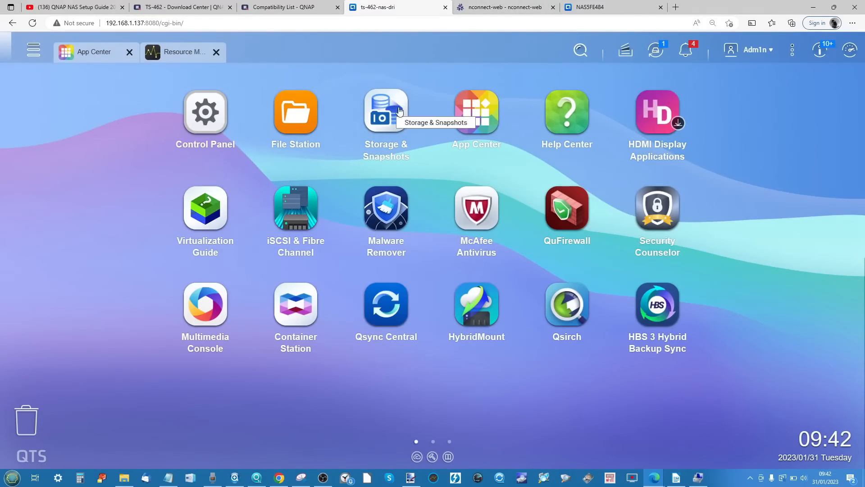
# - Open App Center and browse the complete catalogue of all available apps down to its end
pyautogui.click(485, 113)
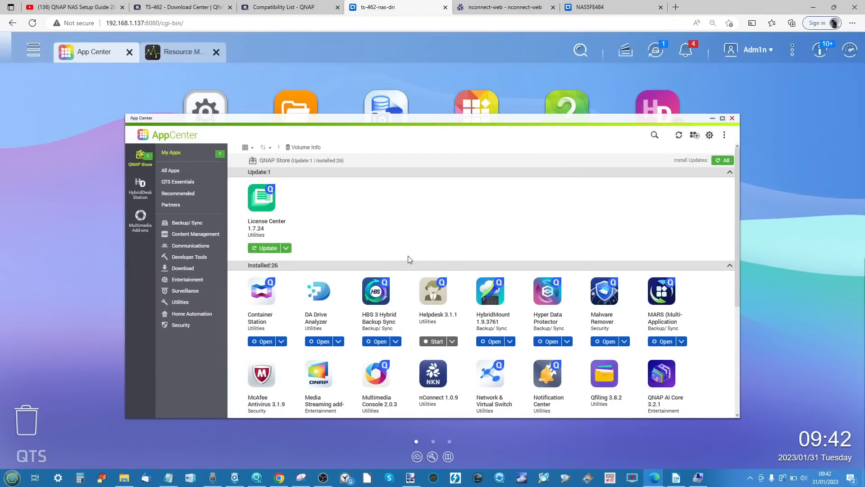
pyautogui.scroll(-1, 407, 256)
pyautogui.click(184, 174)
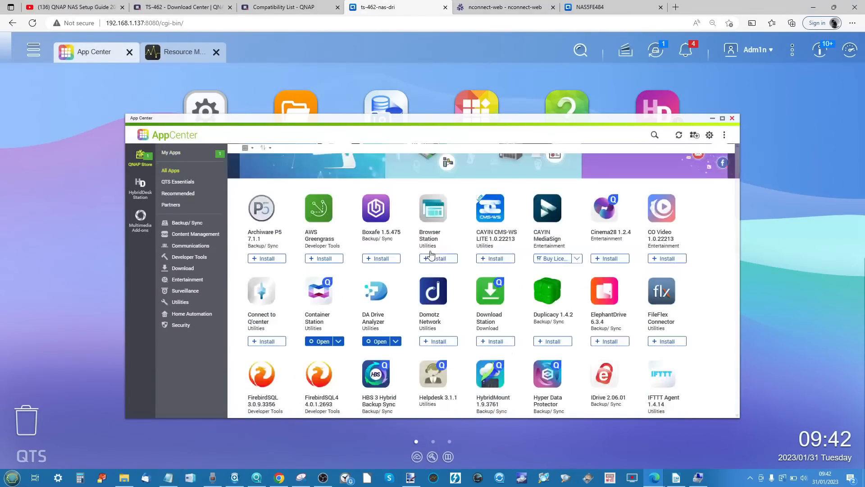
pyautogui.scroll(-10, 430, 251)
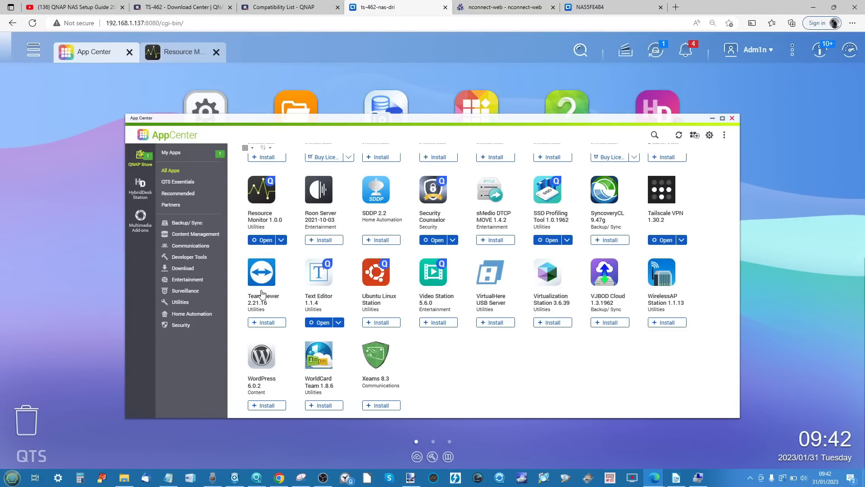
pyautogui.scroll(6, 262, 293)
pyautogui.scroll(-5, 262, 293)
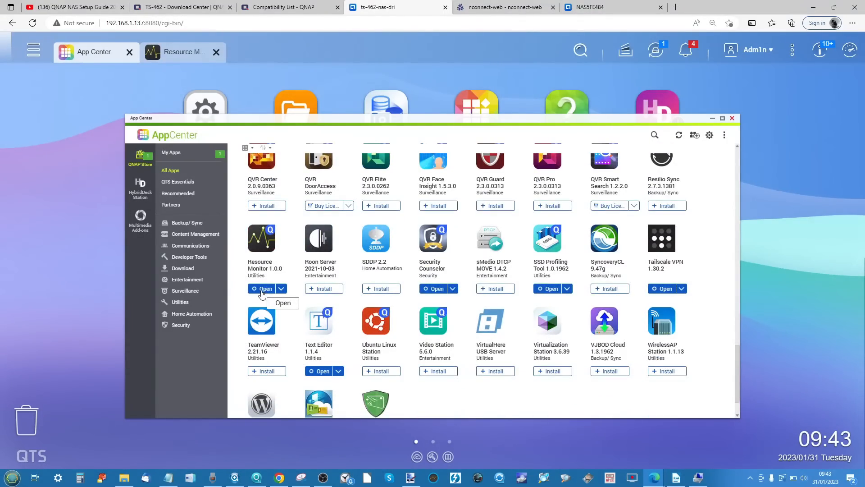
pyautogui.scroll(-1, 263, 294)
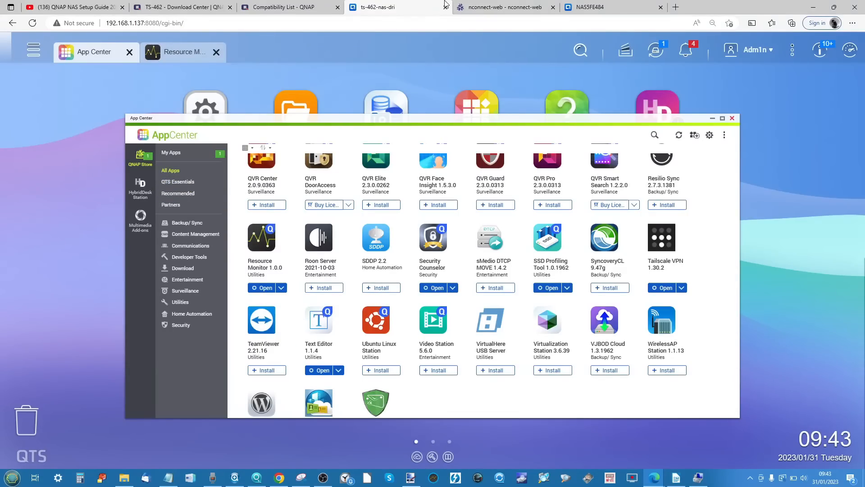
# - Switch to the TS-264 NAS's desktop, look over its full list of installed apps, and return to the TS-462
pyautogui.click(555, 4)
pyautogui.click(590, 6)
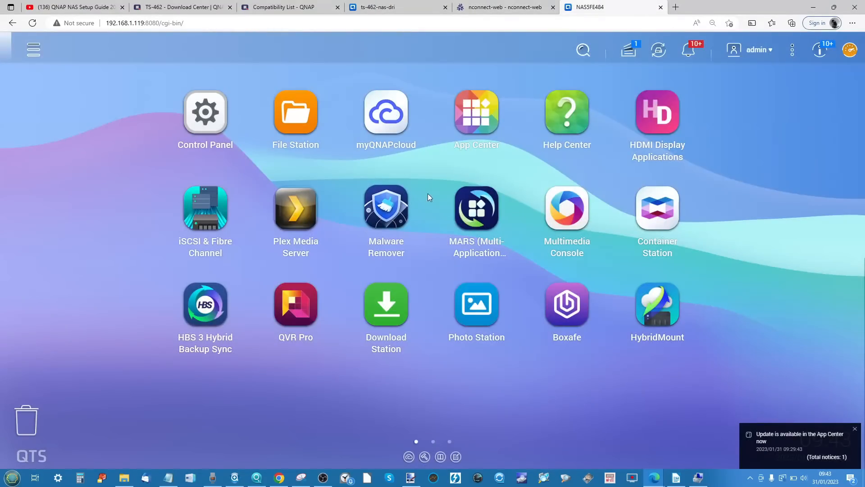
pyautogui.click(450, 442)
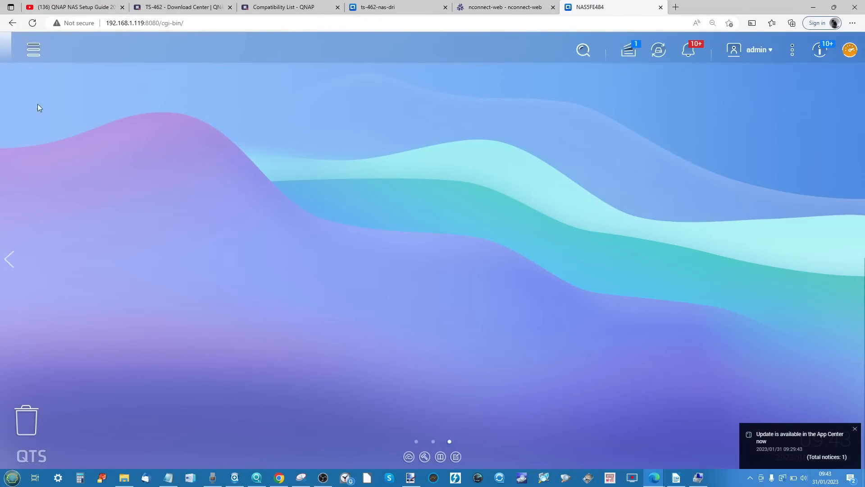
pyautogui.click(34, 49)
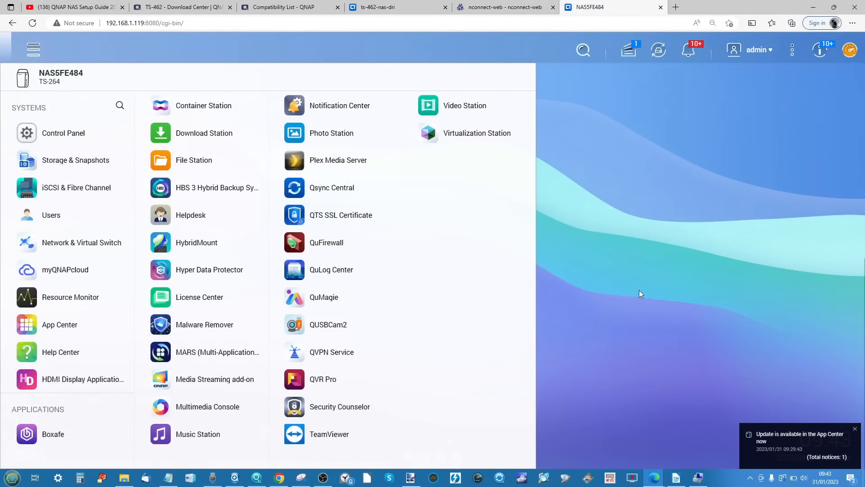
pyautogui.click(683, 279)
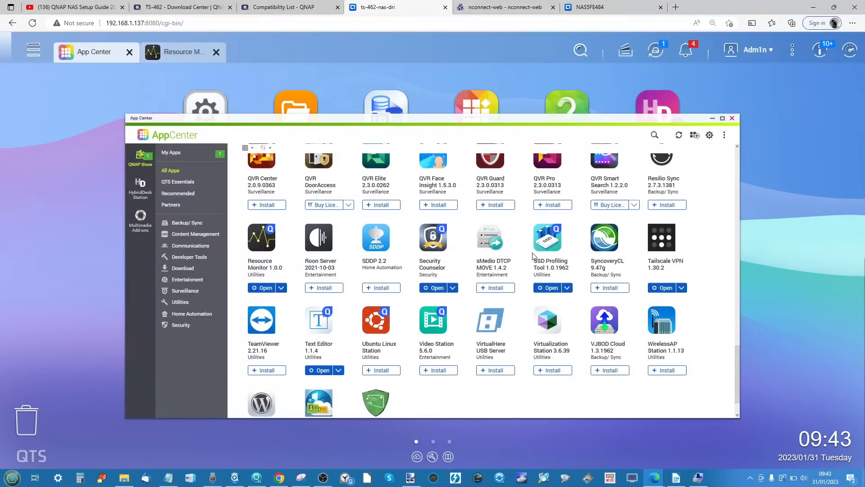
# - View the Tailscale VPN app's details in App Center, and close App Center
pyautogui.scroll(5, 526, 288)
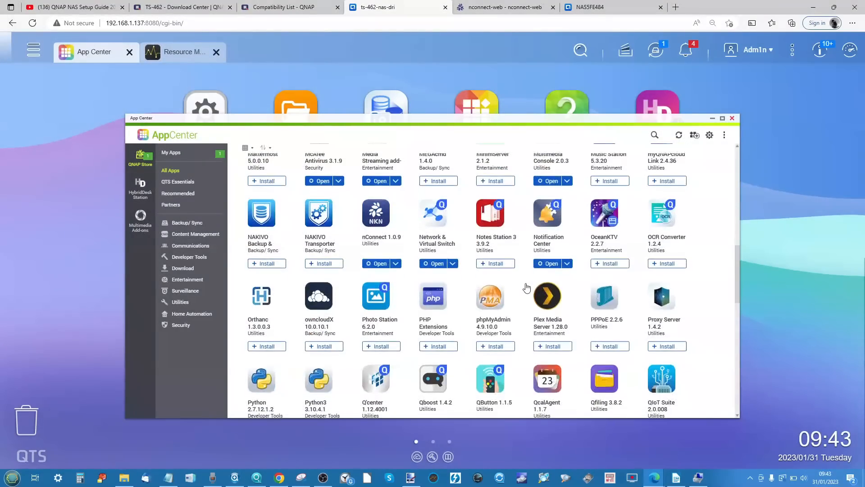
pyautogui.scroll(-5, 657, 279)
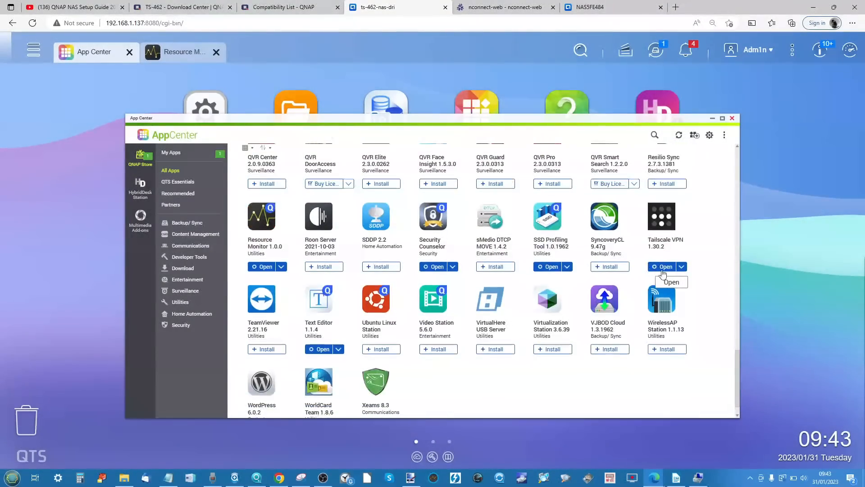
pyautogui.click(661, 221)
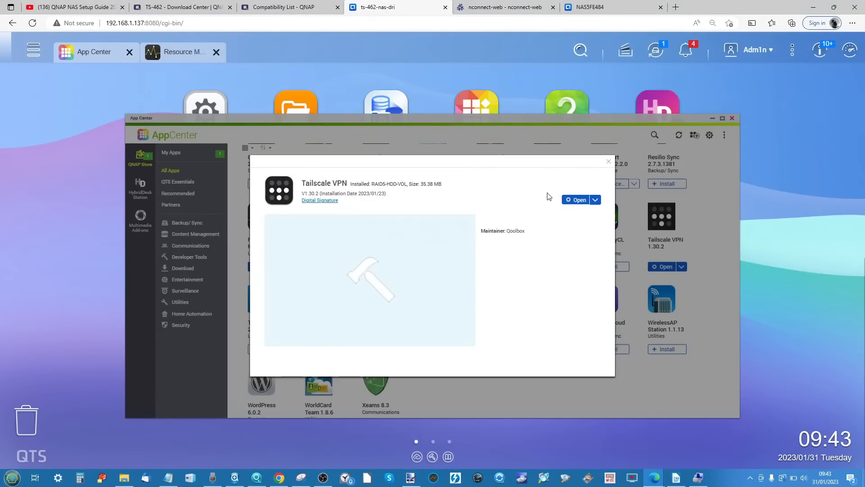
pyautogui.click(609, 162)
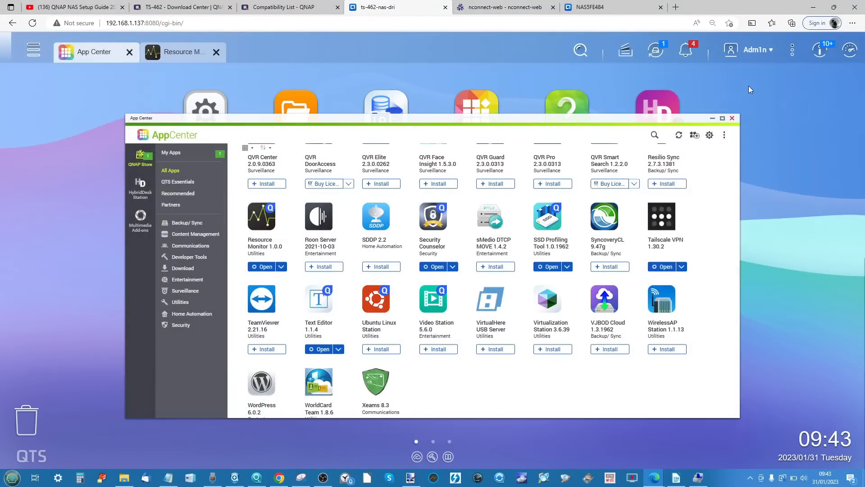
pyautogui.click(732, 118)
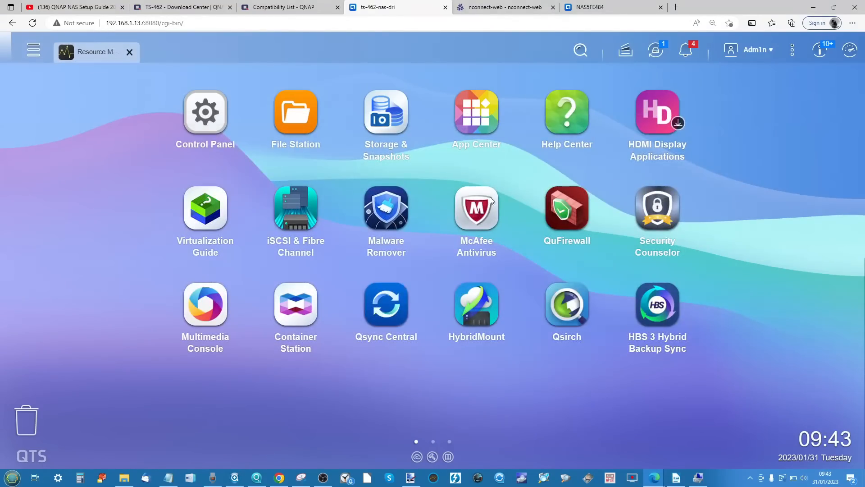
# - Open Security Counselor and examine the rules, risk levels and descriptions of the Basic Security Policy
pyautogui.click(35, 50)
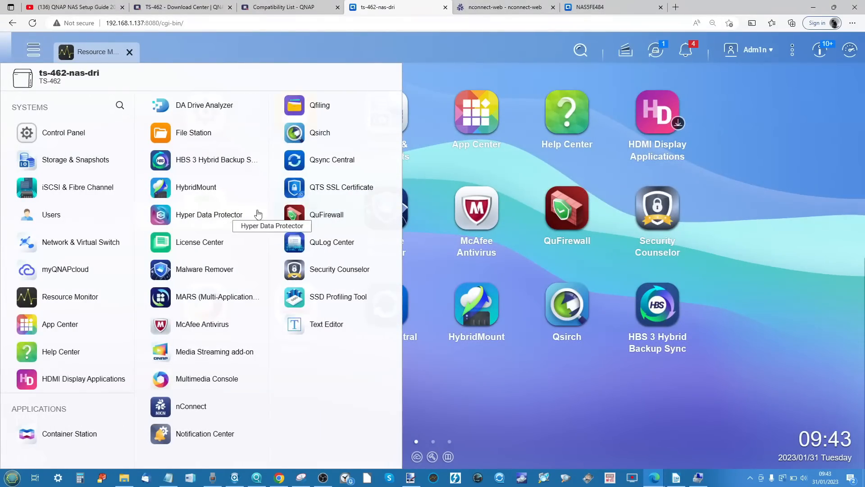
pyautogui.click(359, 273)
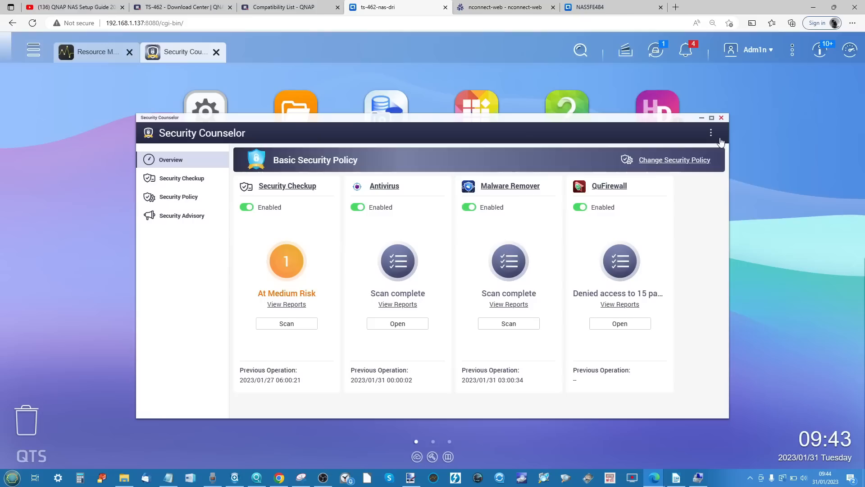
pyautogui.click(683, 161)
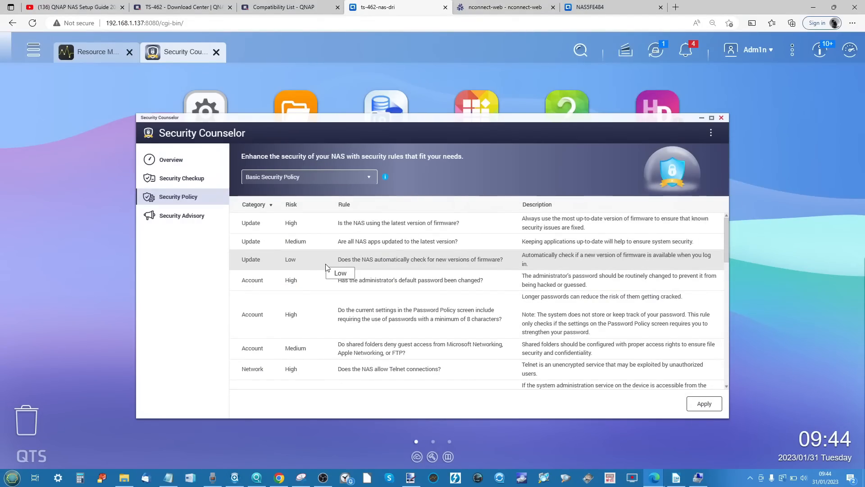
pyautogui.scroll(-4, 326, 267)
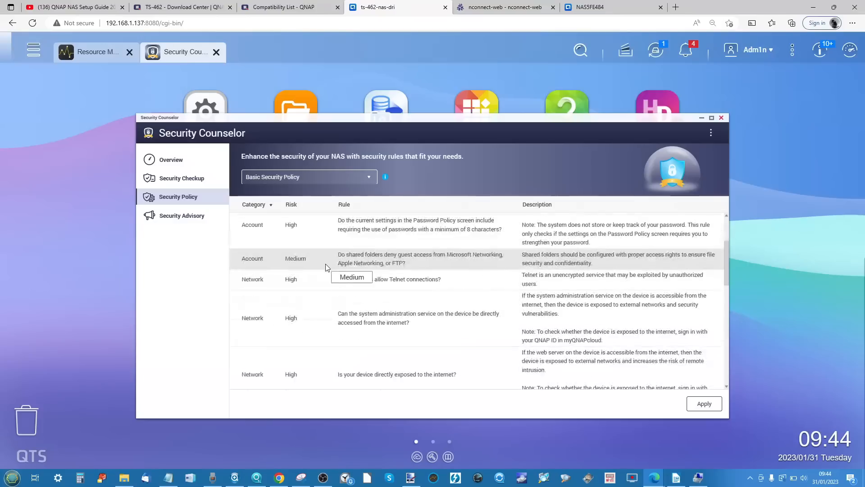
pyautogui.scroll(-8, 326, 267)
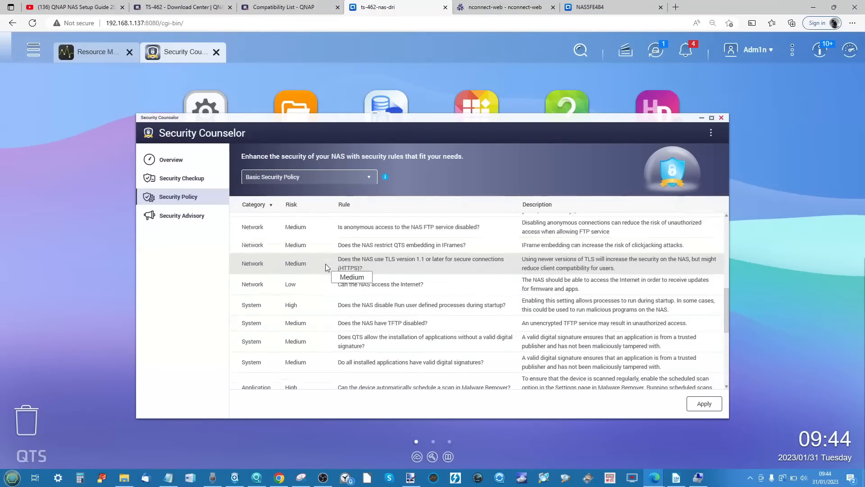
pyautogui.scroll(2, 326, 267)
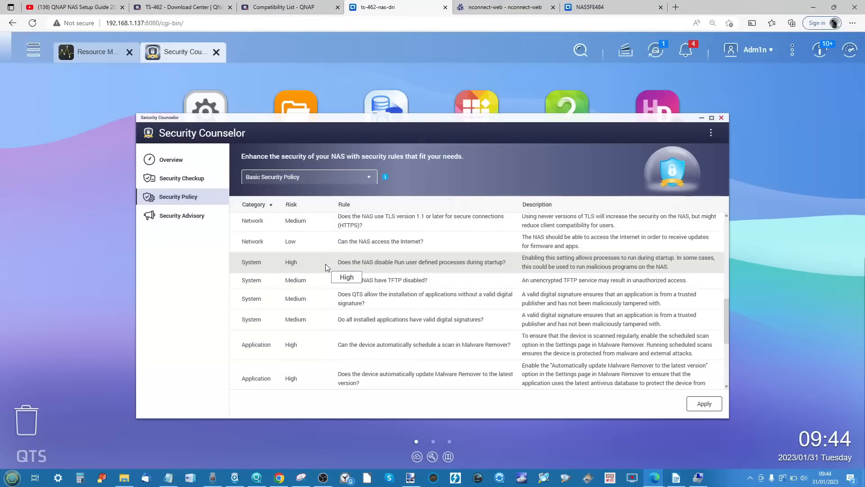
pyautogui.scroll(8, 326, 267)
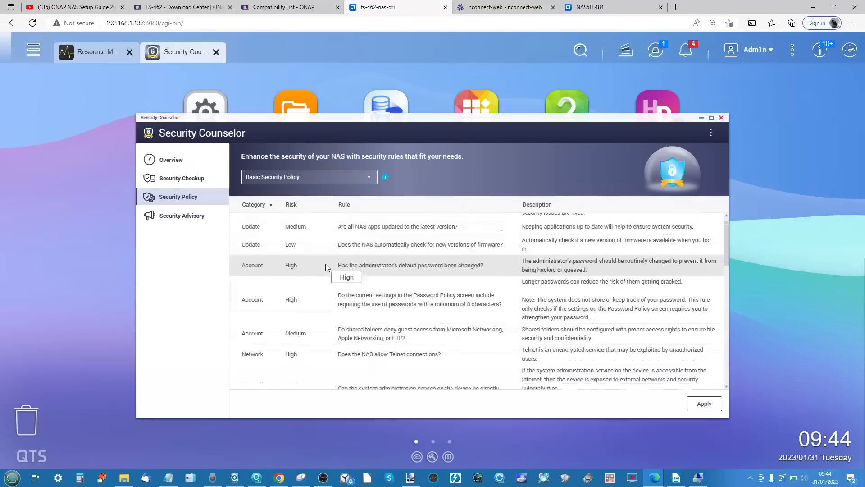
# - Examine the rules of the Custom Security Policy, and return to the Security Counselor overview without saving the policy change
pyautogui.click(319, 180)
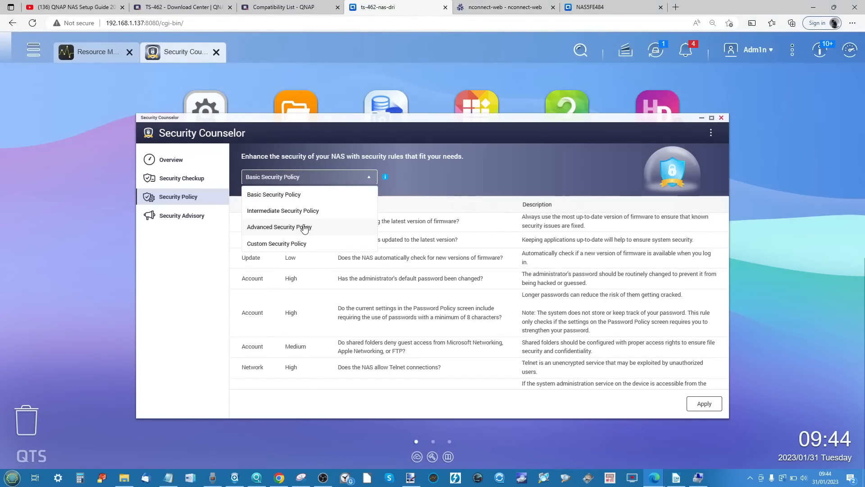
pyautogui.click(285, 242)
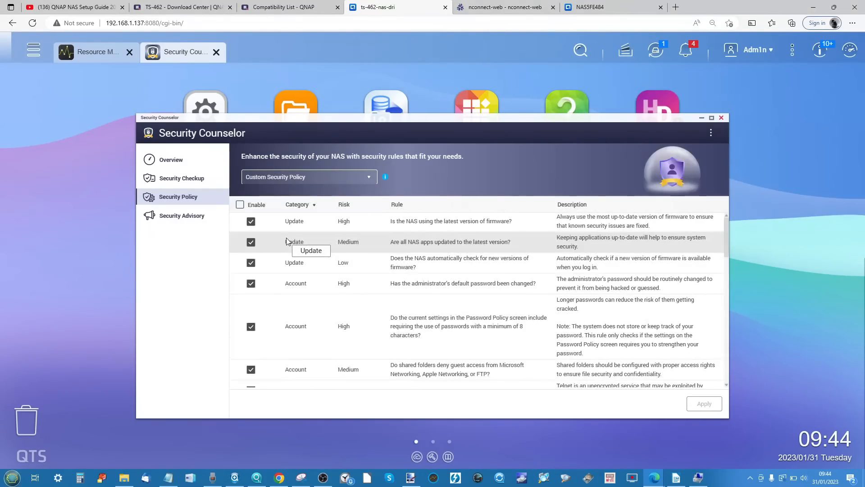
pyautogui.scroll(-10, 348, 245)
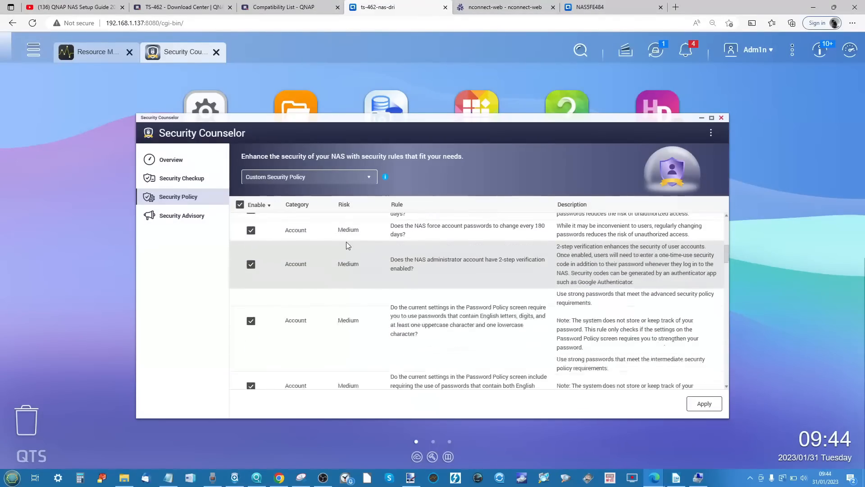
pyautogui.scroll(-10, 347, 245)
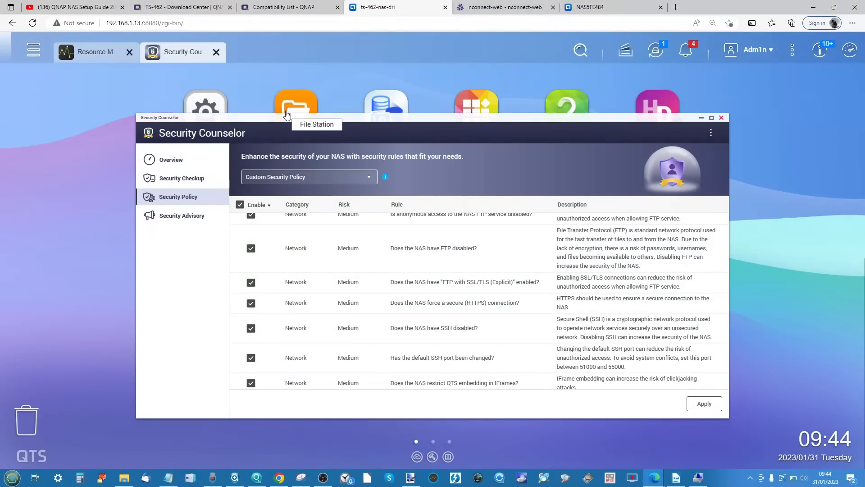
pyautogui.click(173, 160)
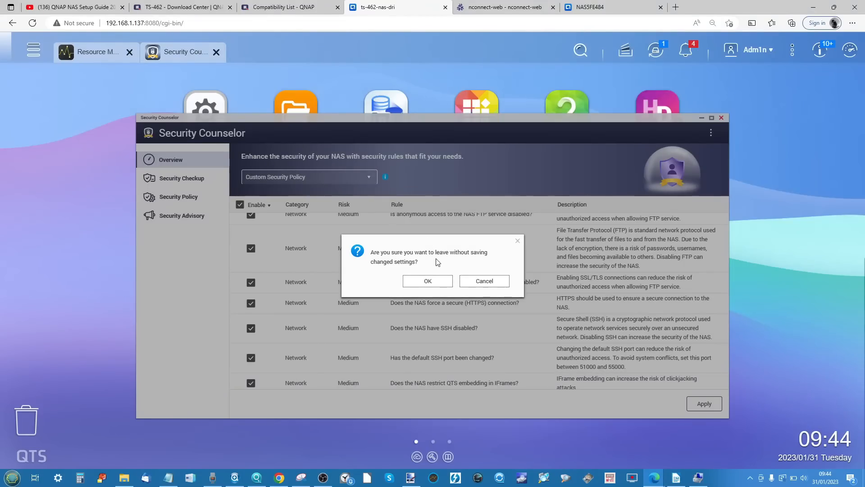
pyautogui.click(426, 280)
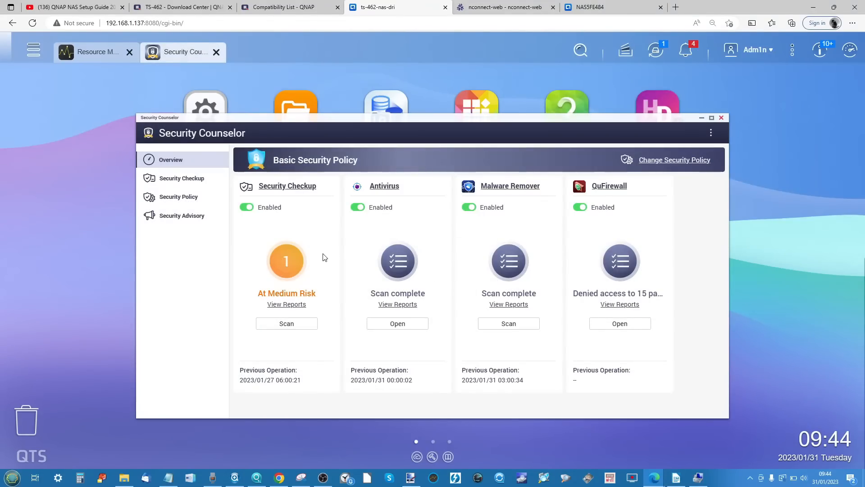
# - Start a Security Checkup scan, and view the Antivirus scan jobs before minimizing the Control Panel
pyautogui.click(287, 323)
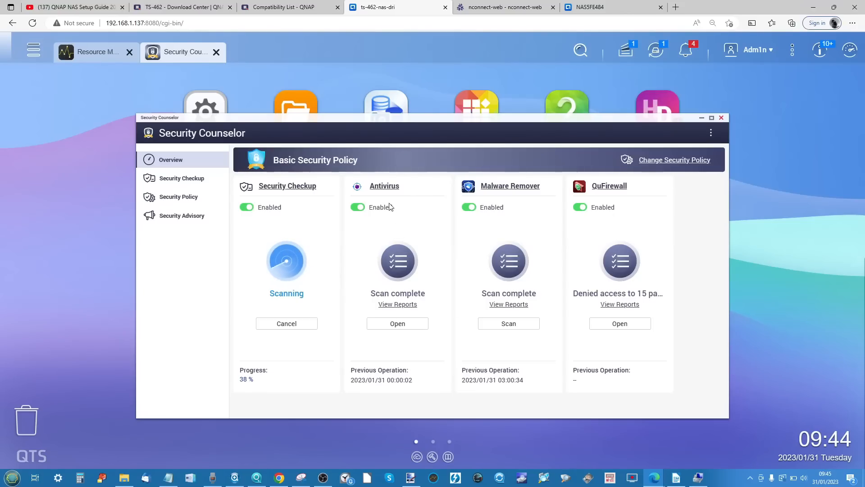
pyautogui.click(397, 323)
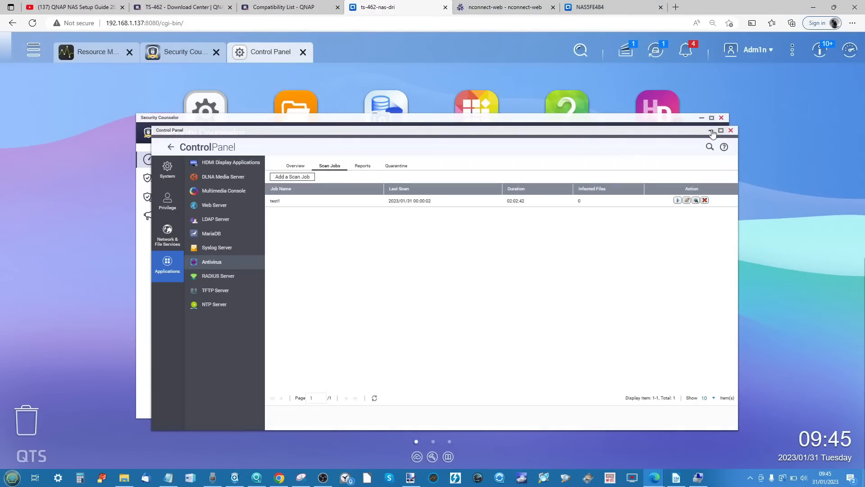
pyautogui.click(712, 132)
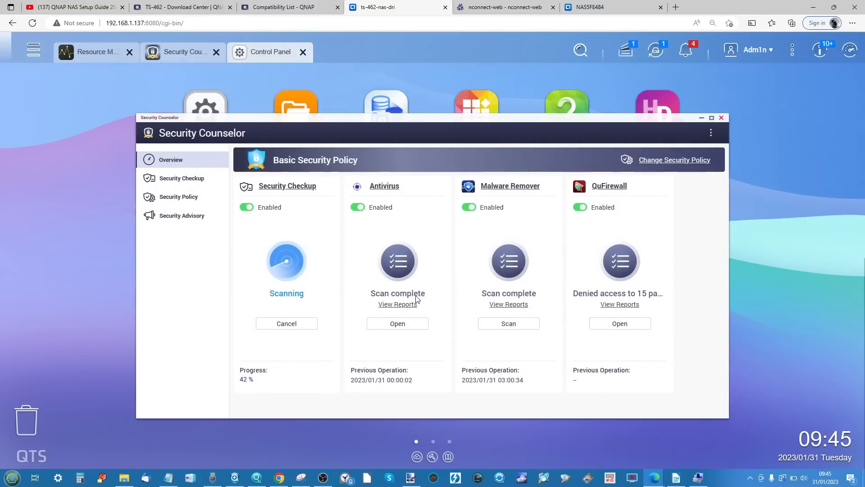
# - Start a Malware Remover scan, and check the CPU and memory load in the Resource Monitor overview
pyautogui.click(507, 324)
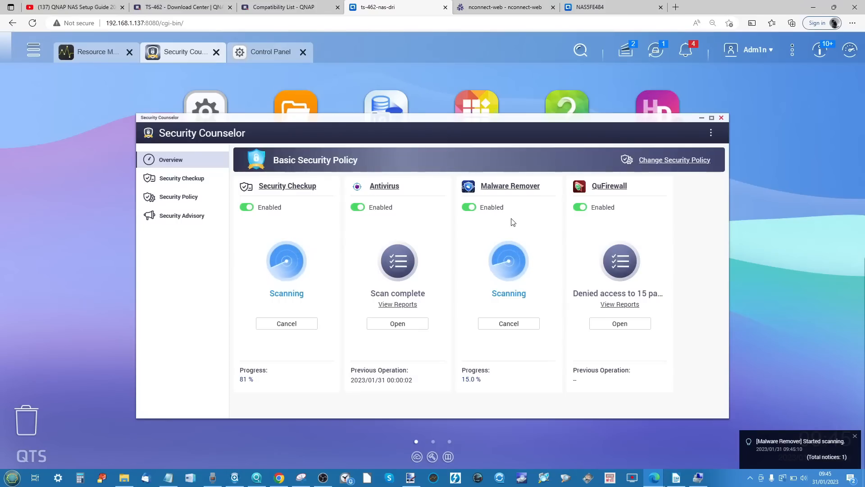
pyautogui.click(88, 51)
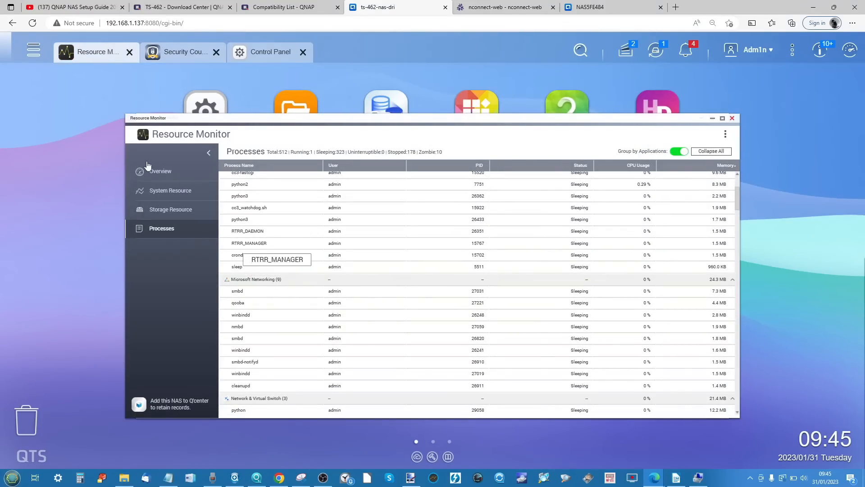
pyautogui.click(163, 172)
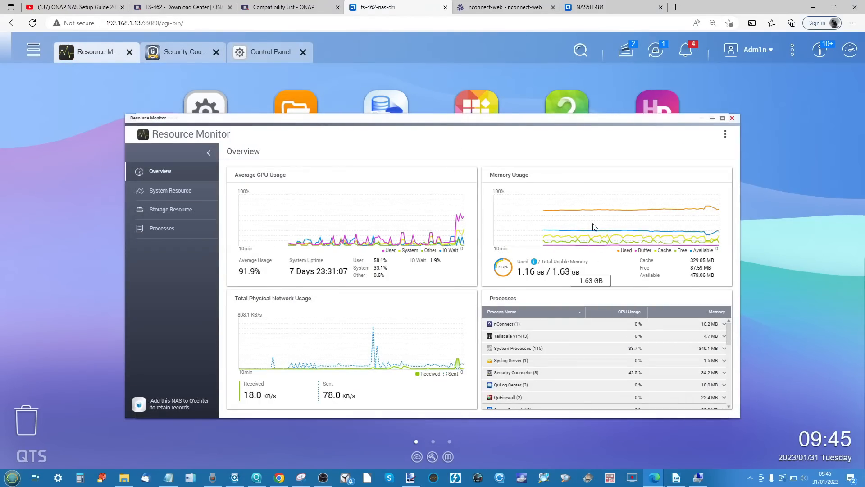
pyautogui.click(713, 119)
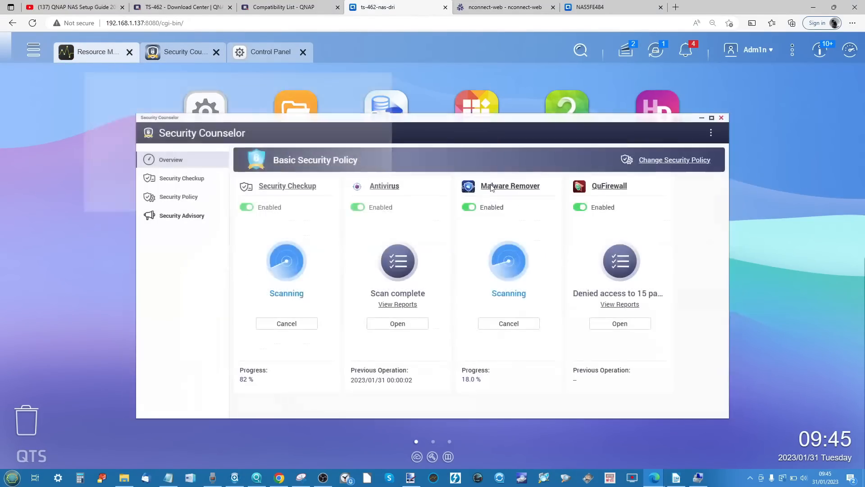
# - Open QuFirewall and review the blocked events of 2023/01/31 from 07:55-08:55 and 06:55-07:55, plus the packet capture options
pyautogui.click(608, 325)
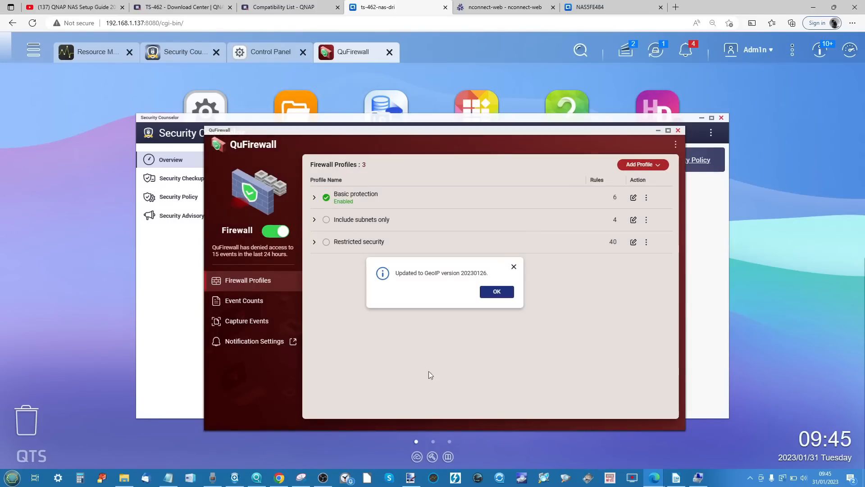
pyautogui.click(513, 267)
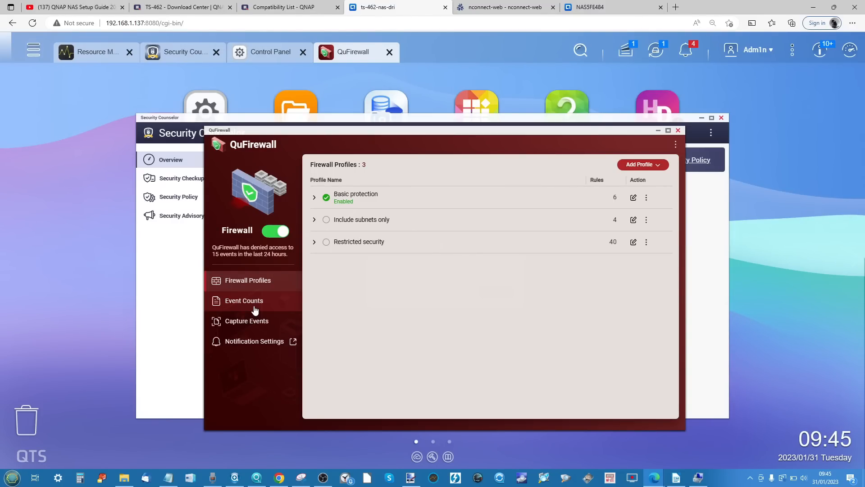
pyautogui.click(255, 310)
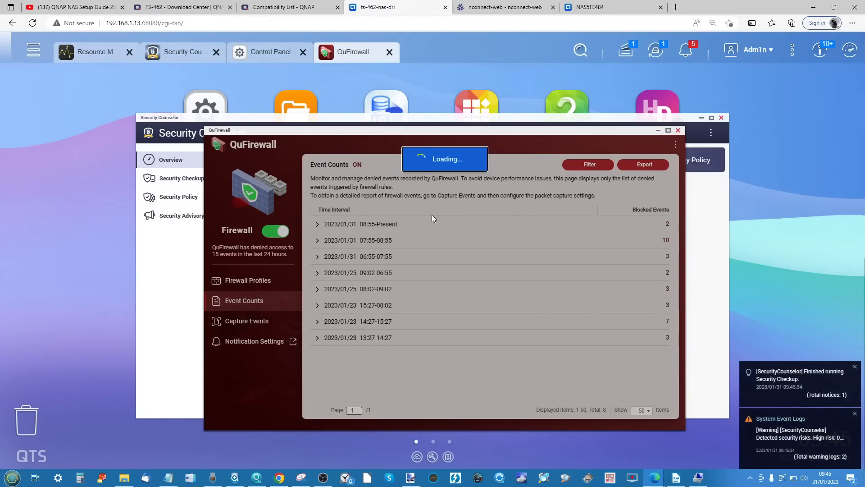
pyautogui.click(318, 242)
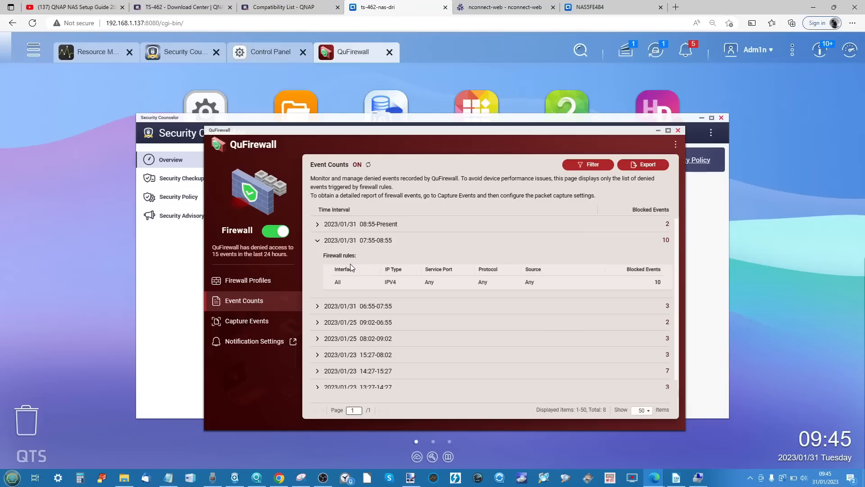
pyautogui.click(317, 307)
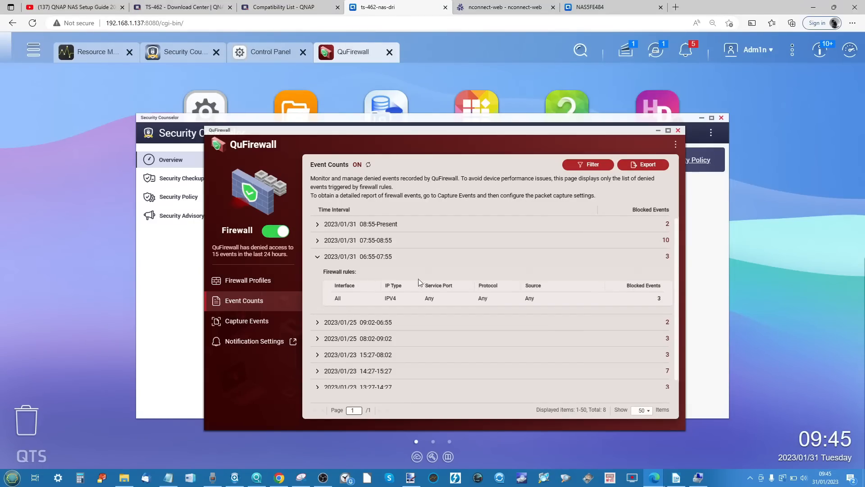
pyautogui.scroll(-1, 419, 280)
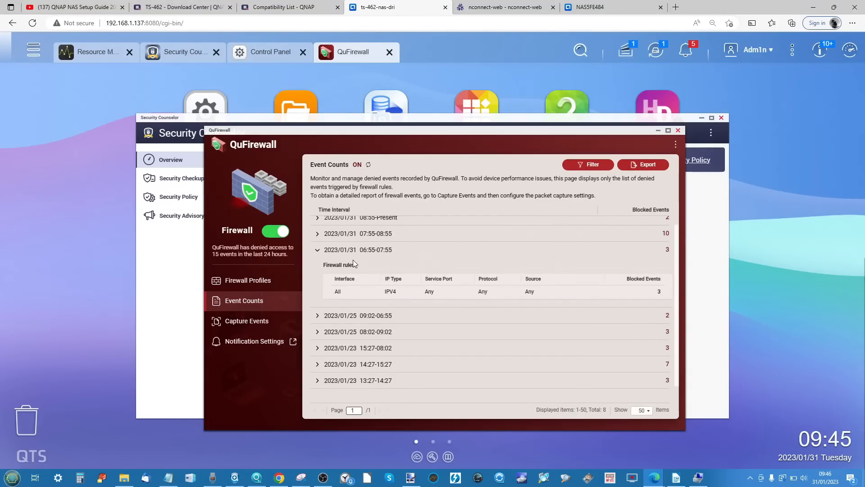
pyautogui.click(244, 322)
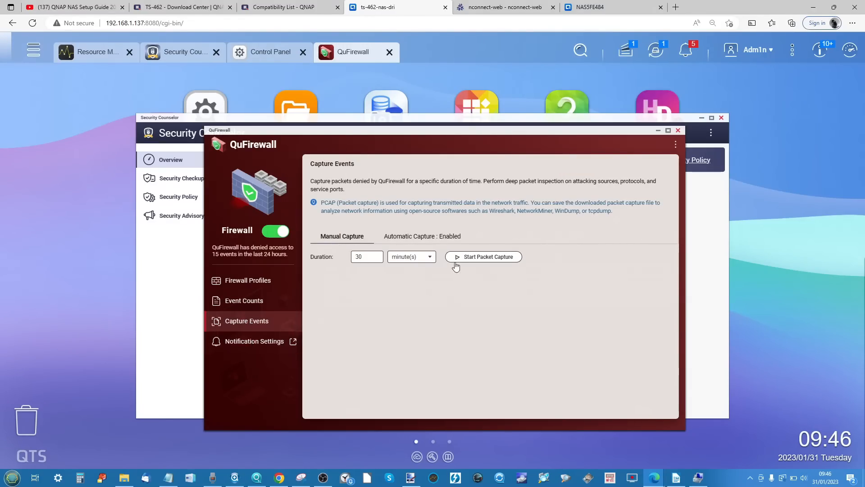
# - Inspect the rules of the Basic protection and Restricted security firewall profiles, and close QuFirewall and Security Counselor
pyautogui.click(248, 280)
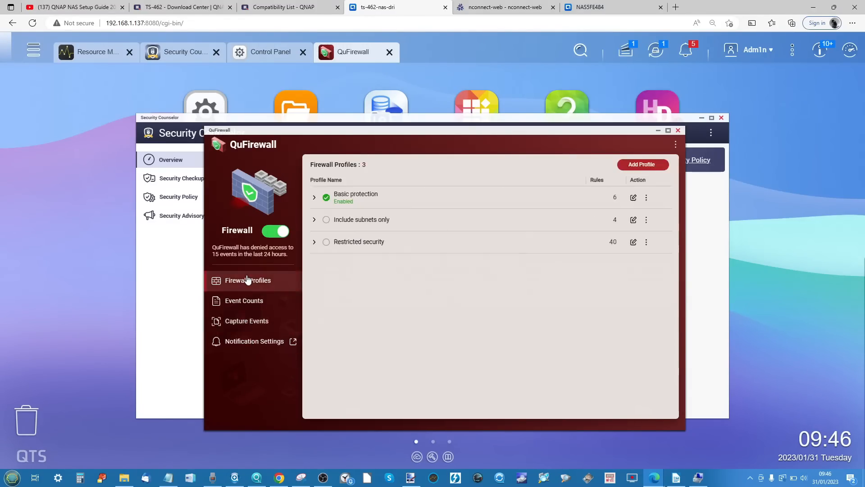
pyautogui.click(314, 198)
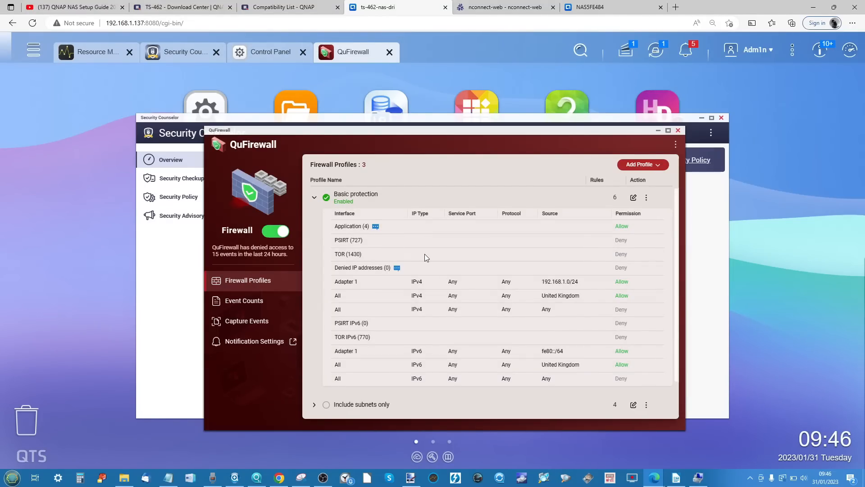
pyautogui.scroll(-1, 425, 253)
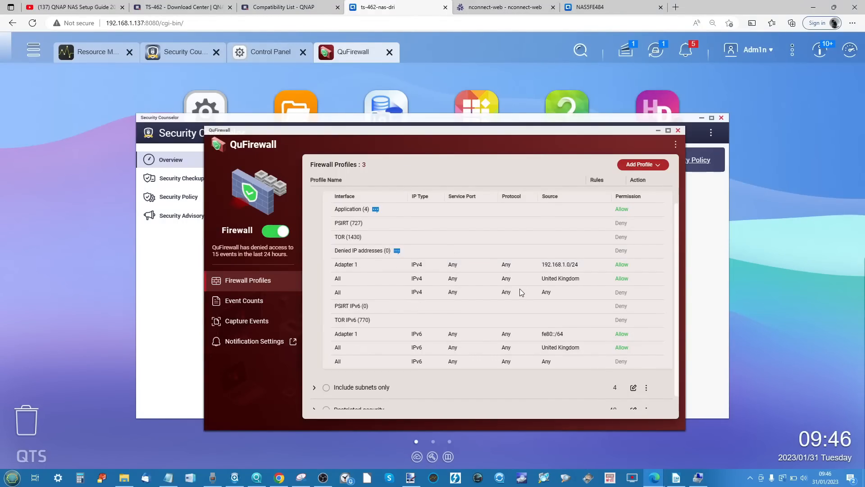
pyautogui.scroll(-1, 520, 292)
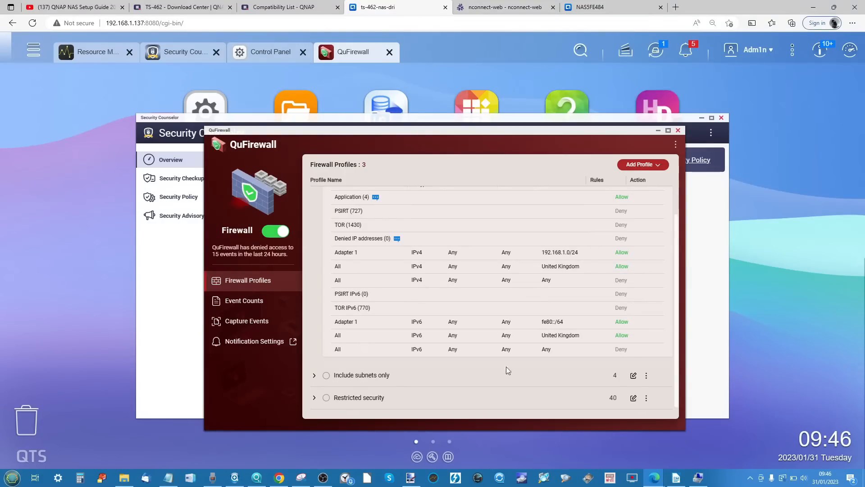
pyautogui.click(315, 397)
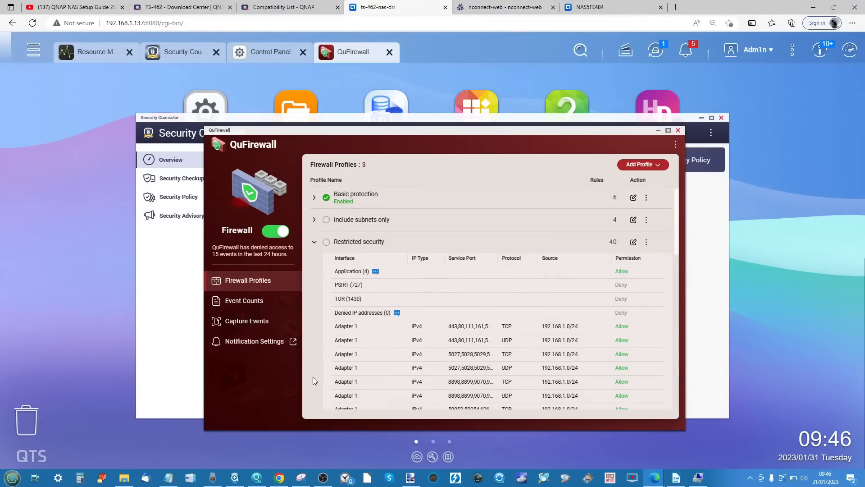
pyautogui.scroll(-10, 404, 312)
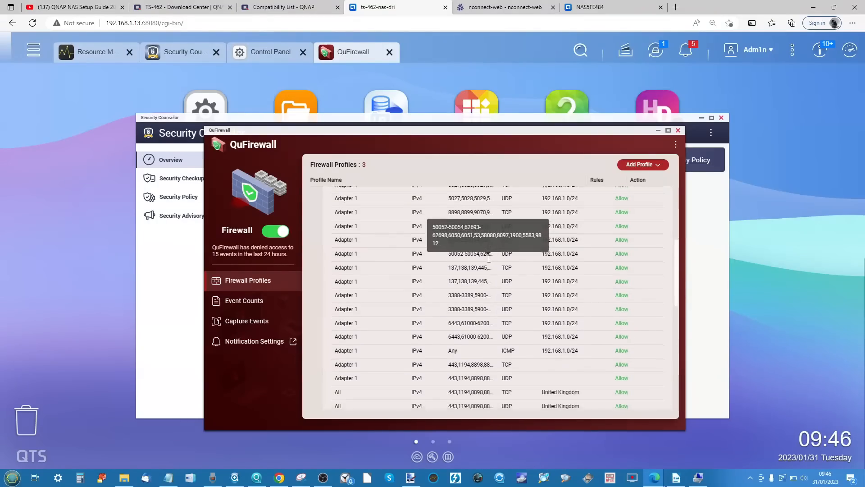
pyautogui.scroll(-5, 488, 259)
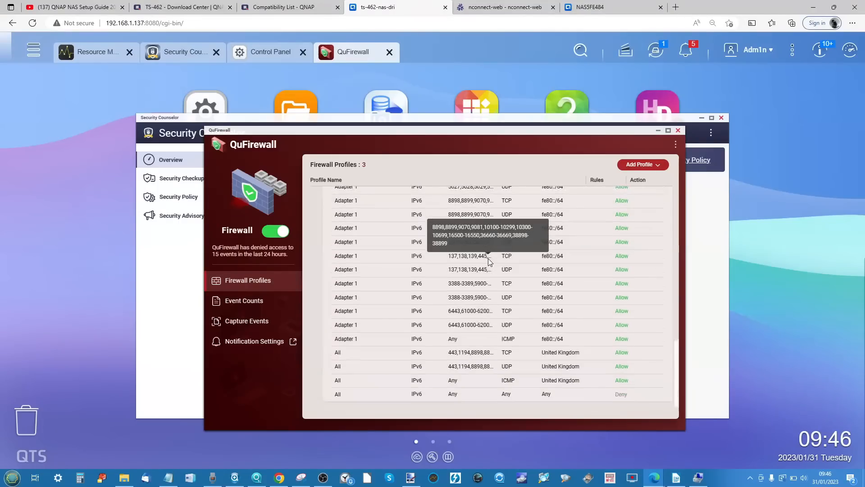
pyautogui.click(678, 132)
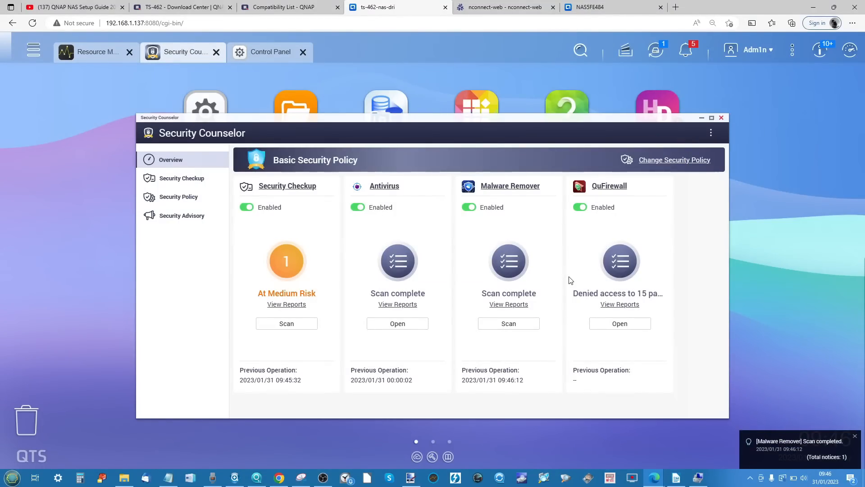
pyautogui.click(722, 118)
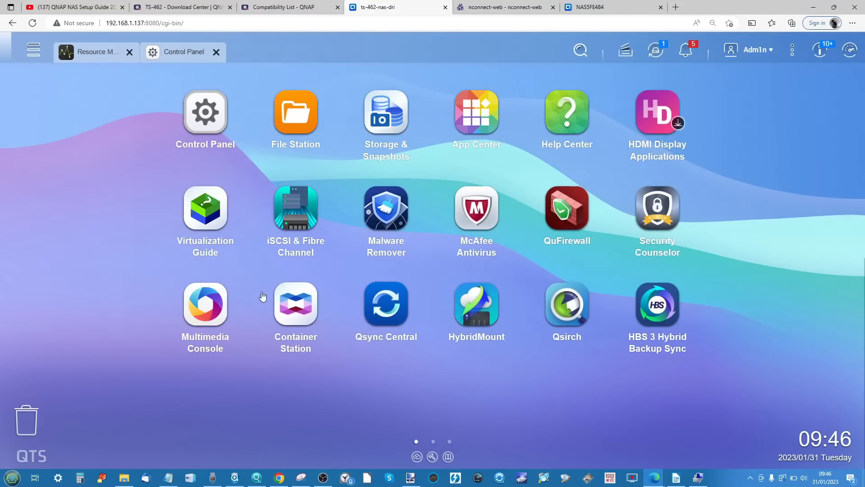
# - Switch to the TS-264 NAS and look over Multimedia Console's overview, indexing settings and QuMagie content sources, and minimize it
pyautogui.click(623, 5)
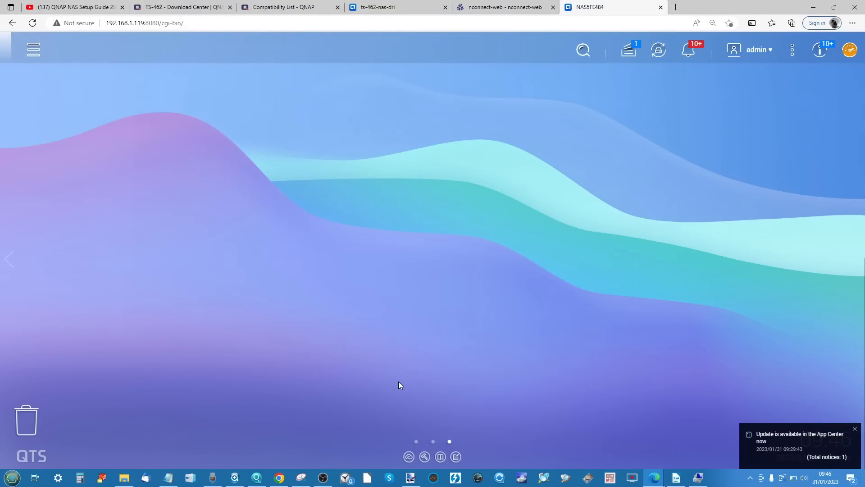
pyautogui.click(416, 442)
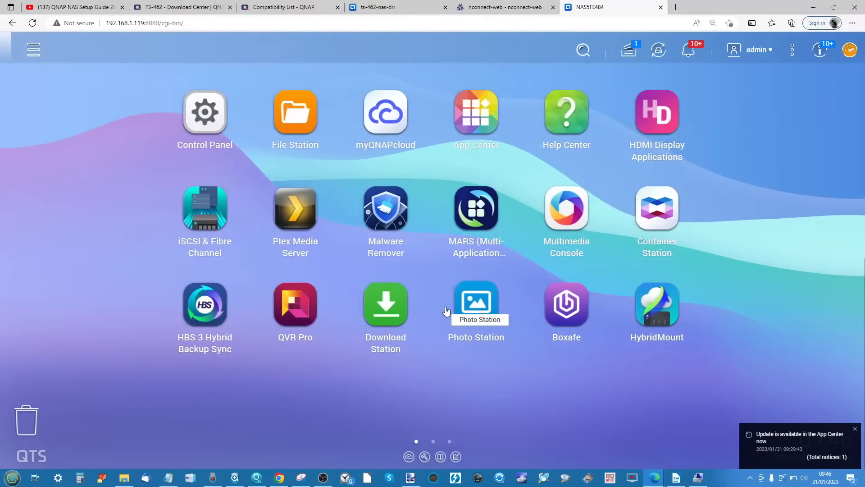
pyautogui.click(579, 204)
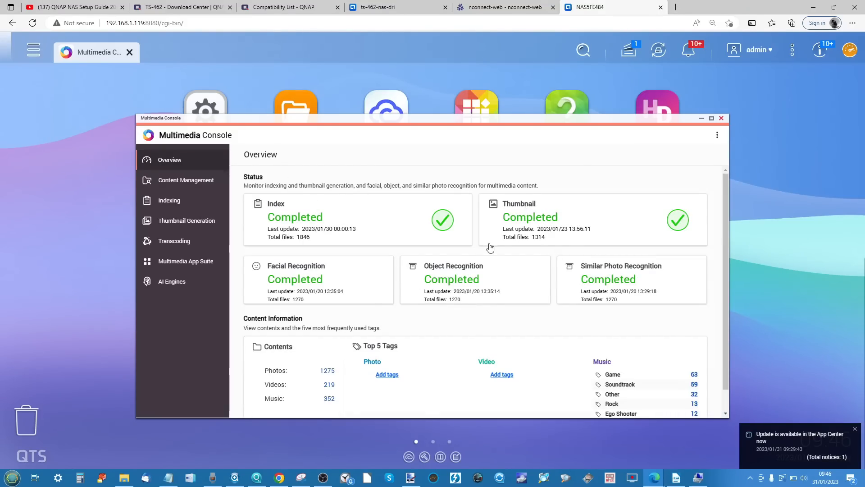
pyautogui.click(175, 202)
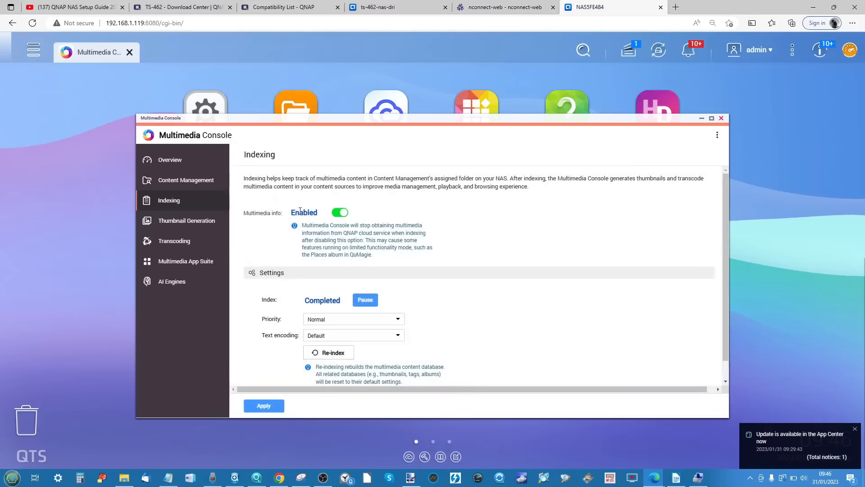
pyautogui.click(192, 180)
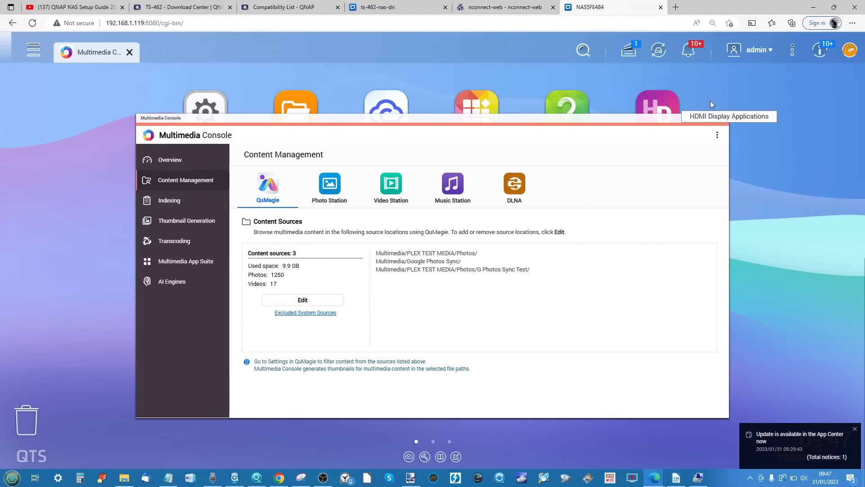
pyautogui.click(701, 118)
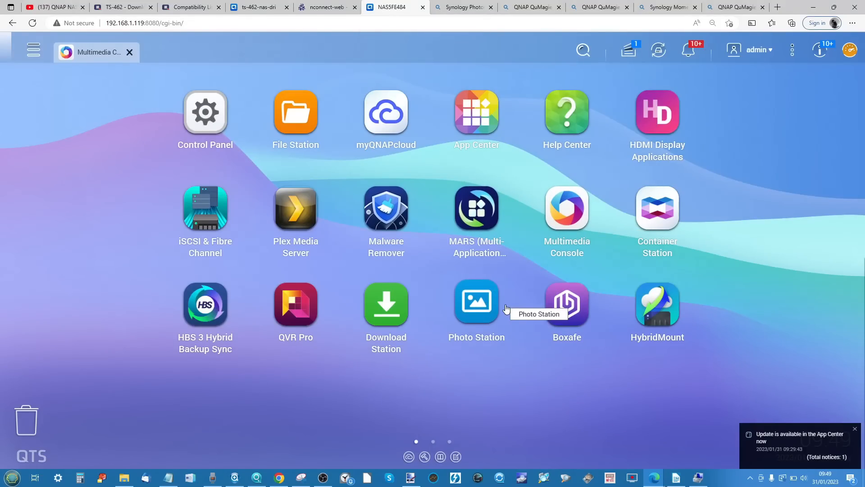
# - Look over the TS-264's application list, and flip through the open QuMagie and Synology photo review video pages in the browser
pyautogui.click(36, 52)
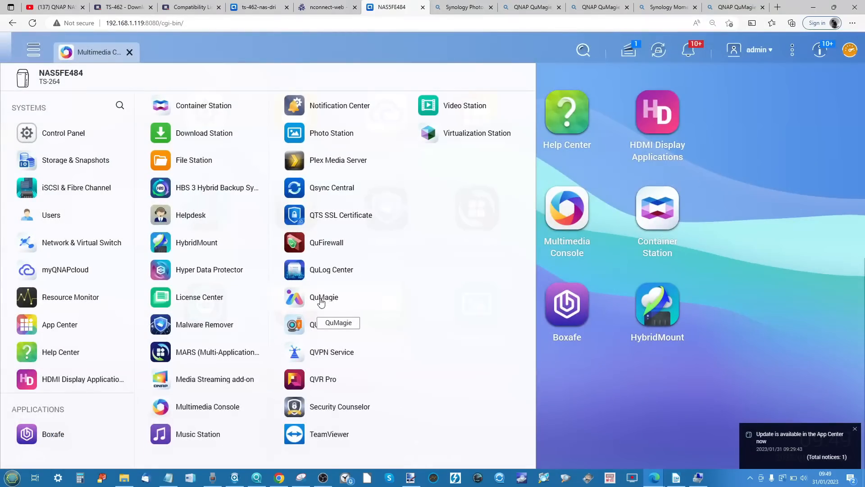
pyautogui.click(599, 392)
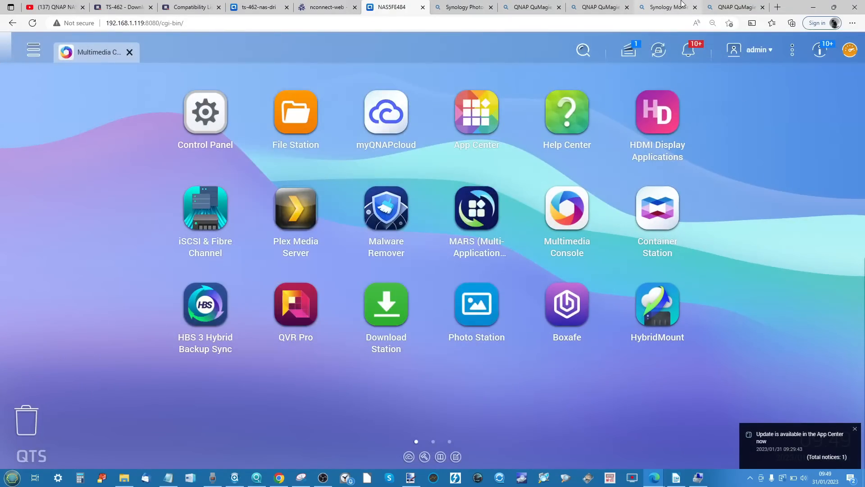
pyautogui.click(469, 5)
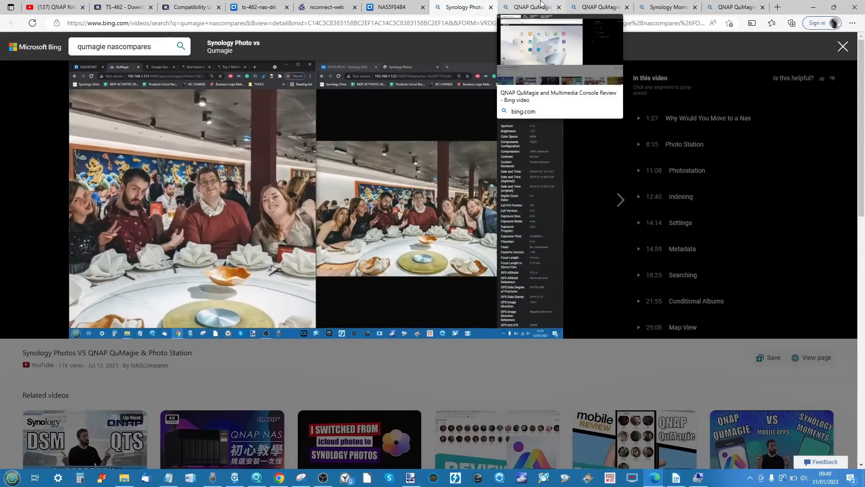
pyautogui.click(541, 5)
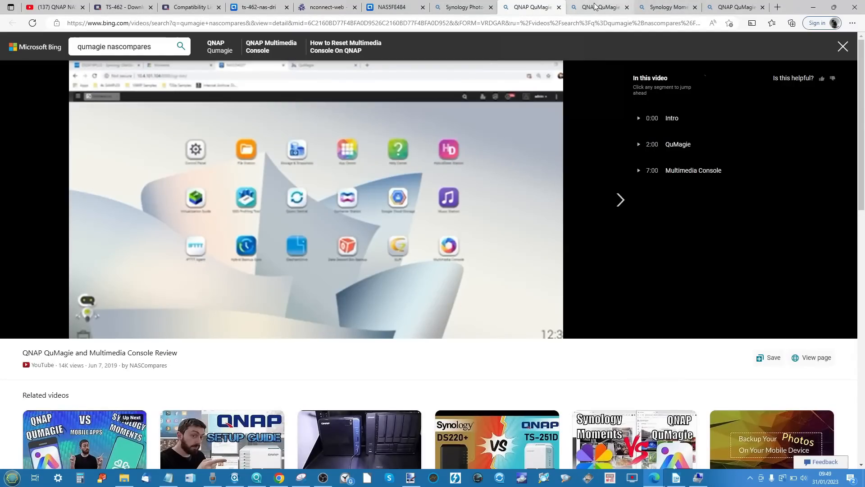
pyautogui.click(594, 6)
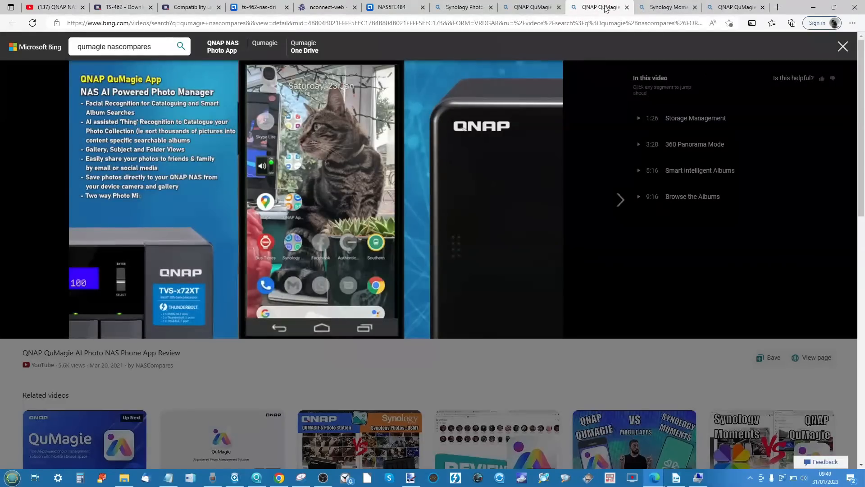
pyautogui.click(666, 9)
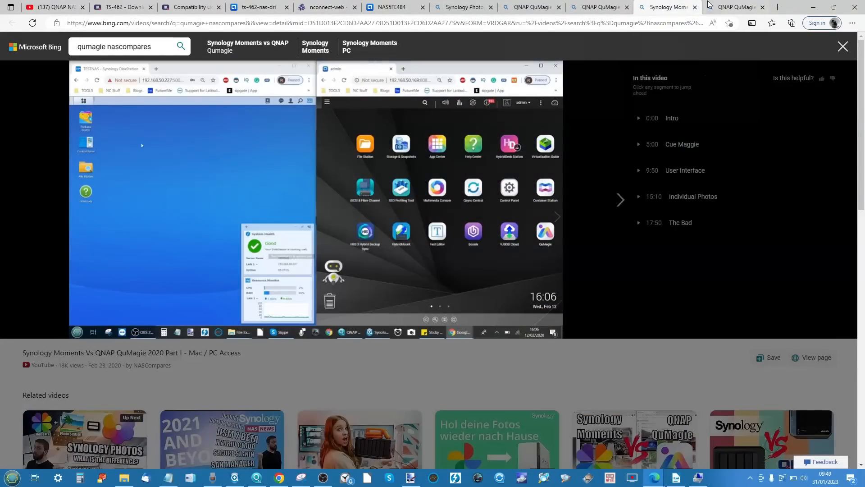
pyautogui.click(733, 8)
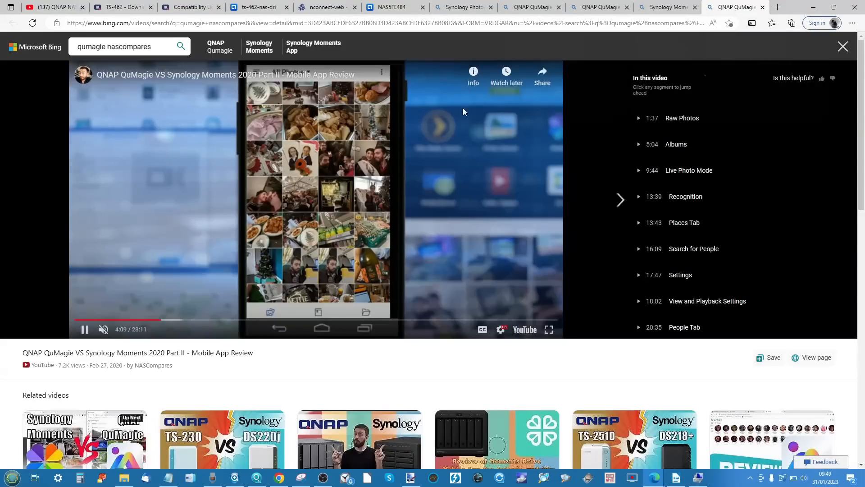
# - Return to the TS-264 desktop, browse App Center's installed apps and Entertainment category, and minimize it
pyautogui.click(388, 8)
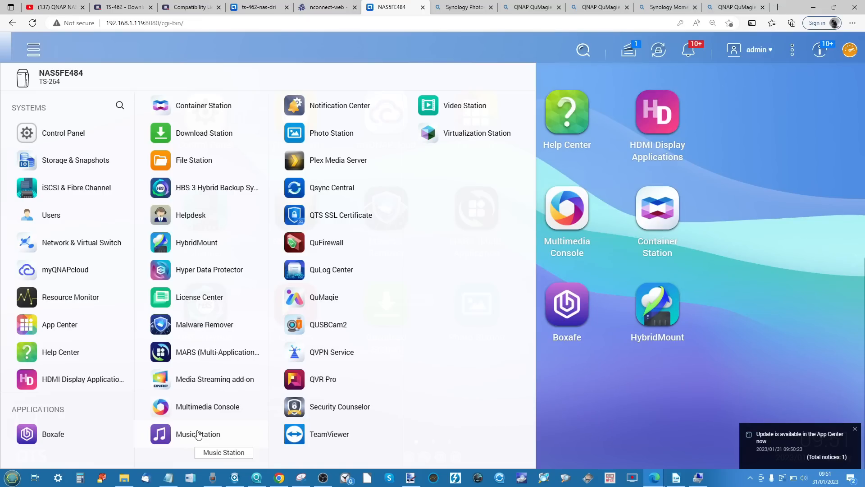
pyautogui.click(33, 49)
pyautogui.click(477, 113)
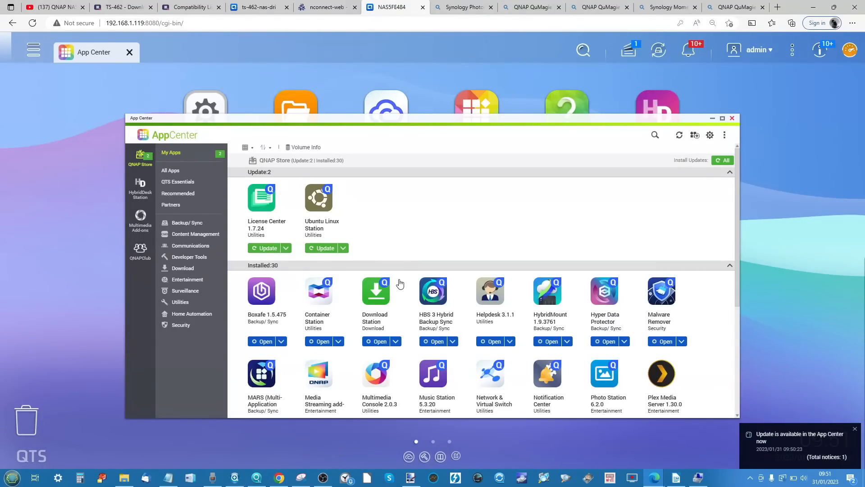
pyautogui.scroll(-1, 399, 283)
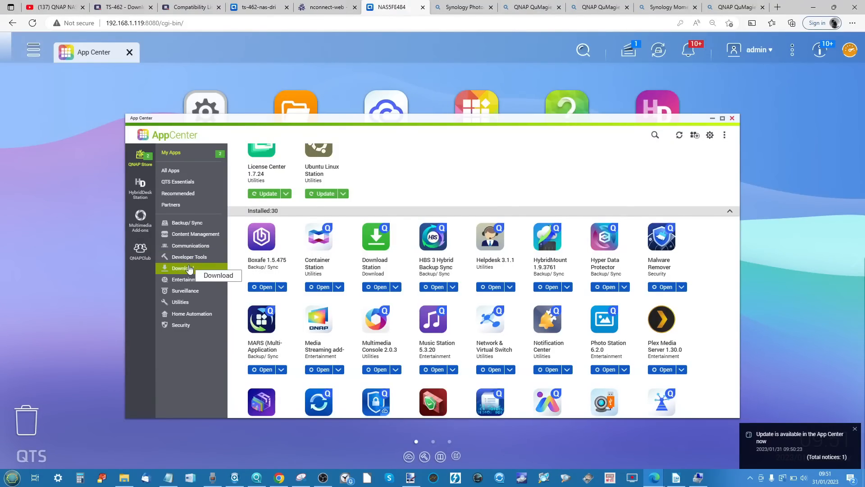
pyautogui.click(195, 283)
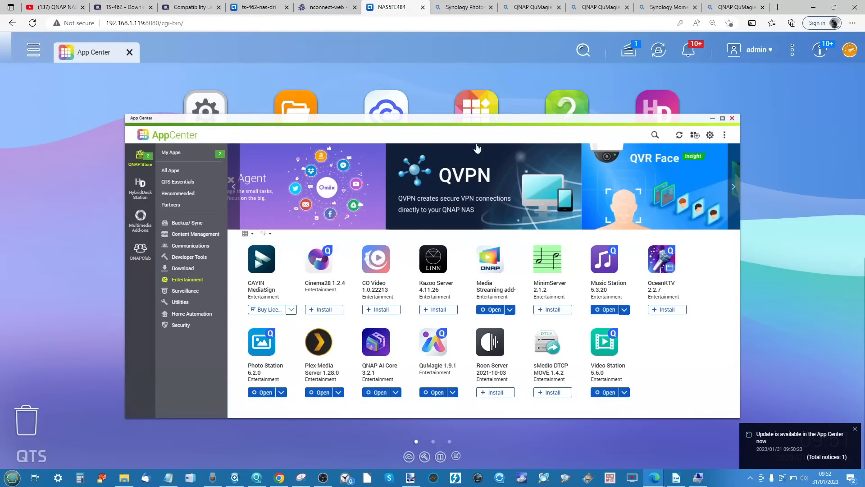
pyautogui.click(712, 118)
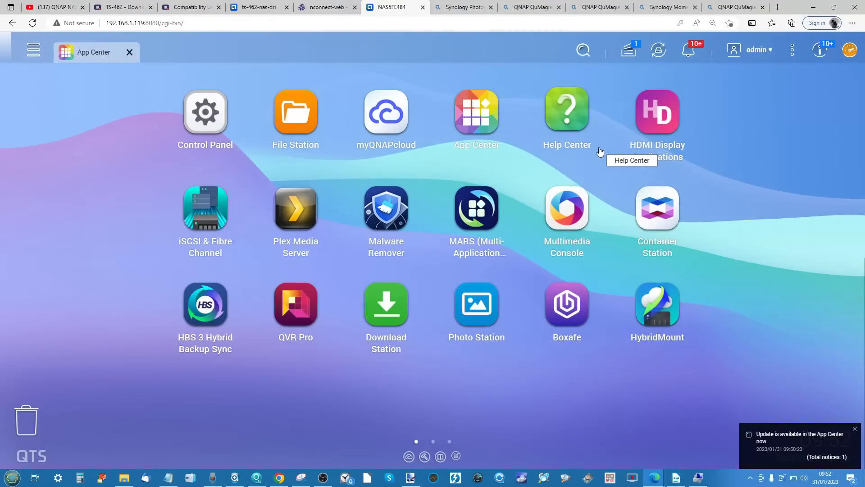
# - Review the Google Photos services in MARS and close it, and check the TS-462's memory usage in Resource Monitor
pyautogui.click(468, 218)
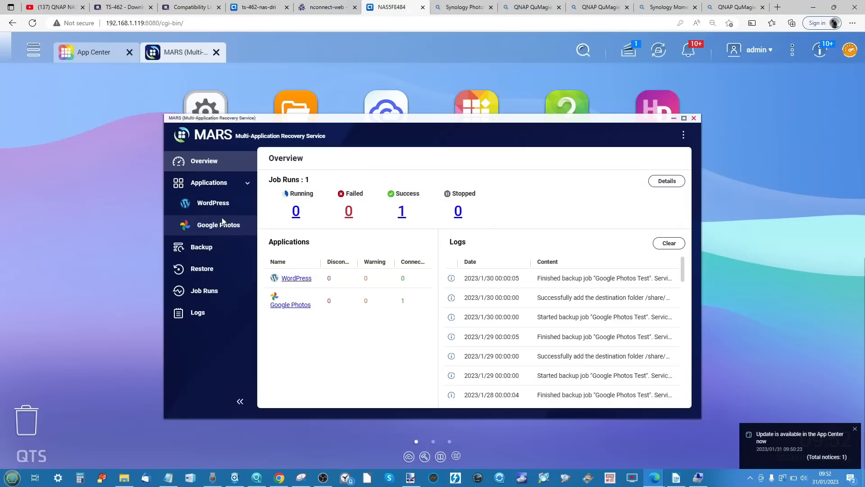
pyautogui.click(222, 222)
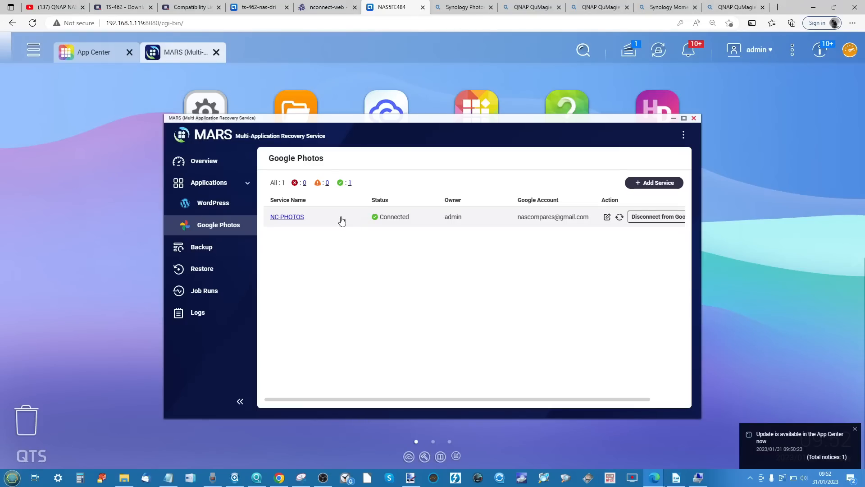
pyautogui.click(694, 119)
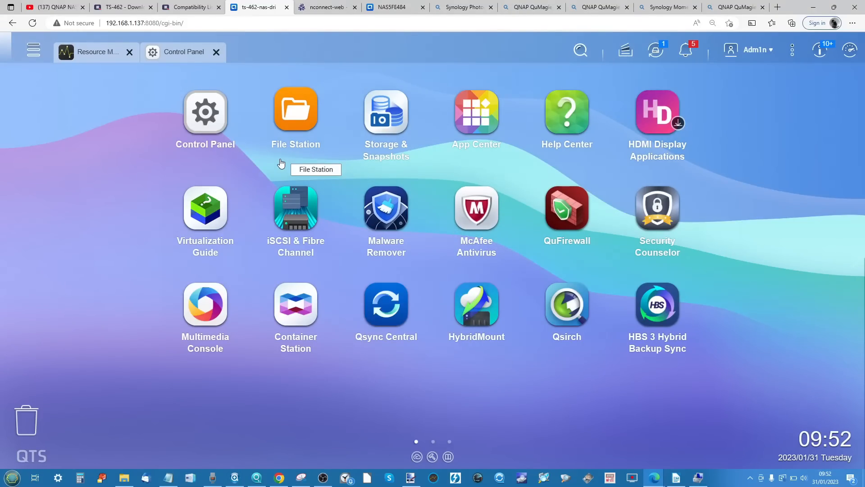
pyautogui.click(96, 55)
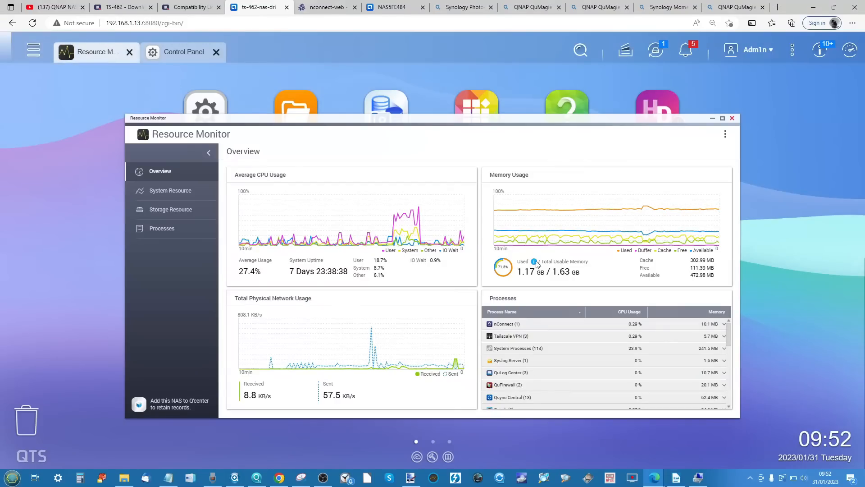
pyautogui.click(712, 119)
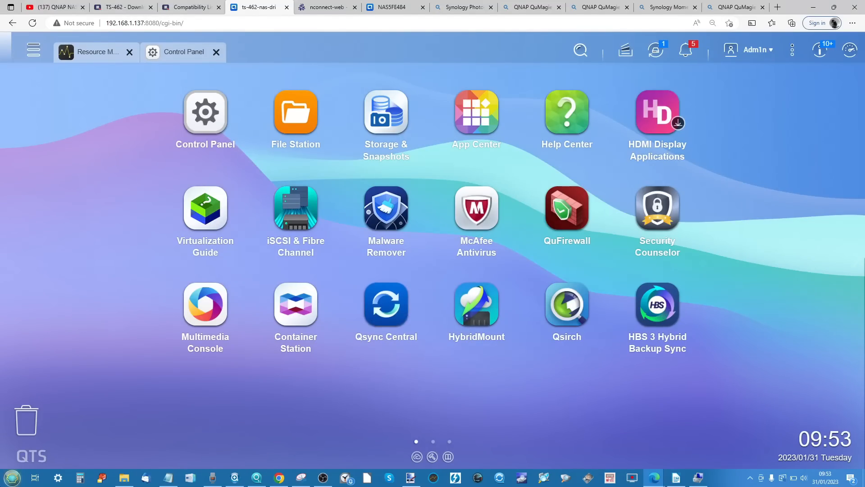
# - Locate the QNAP-LUN (M:) drive under This PC in File Explorer, and view the TS-462's target list in iSCSI & Fibre Channel
pyautogui.press('super')
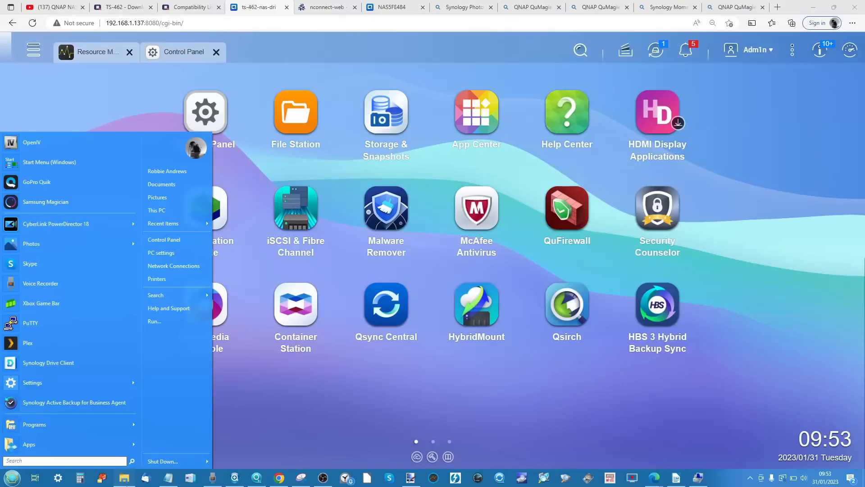
pyautogui.click(124, 478)
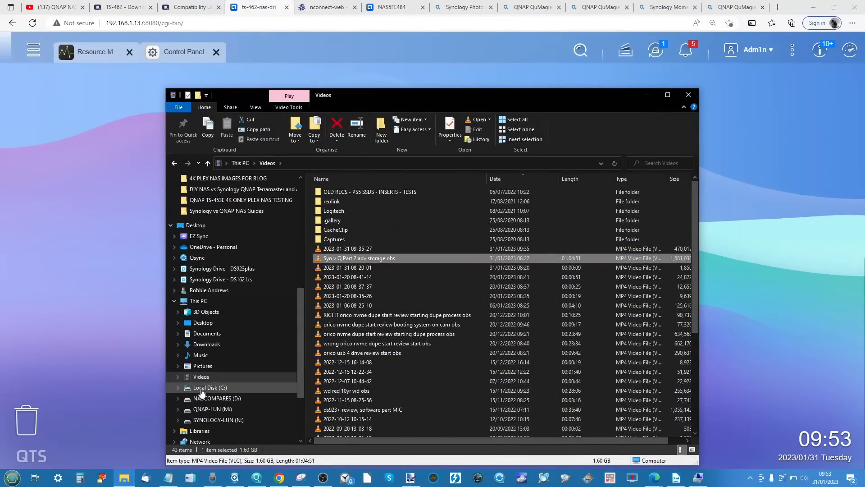
pyautogui.click(206, 300)
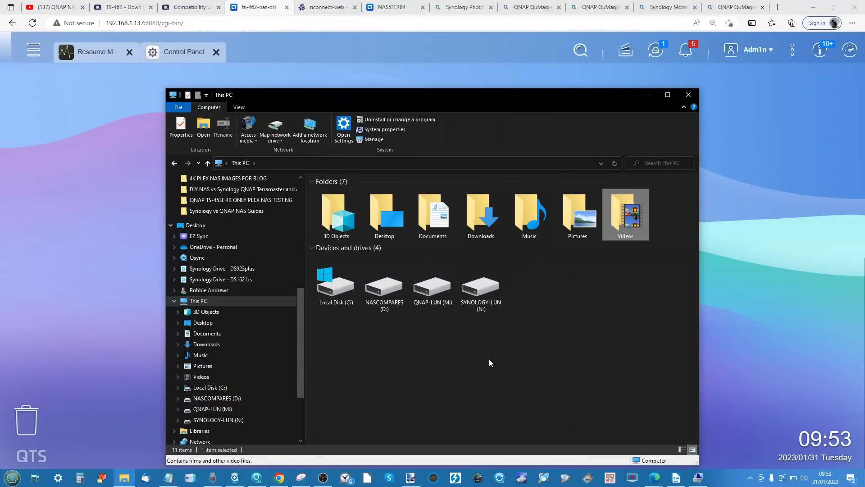
pyautogui.click(446, 266)
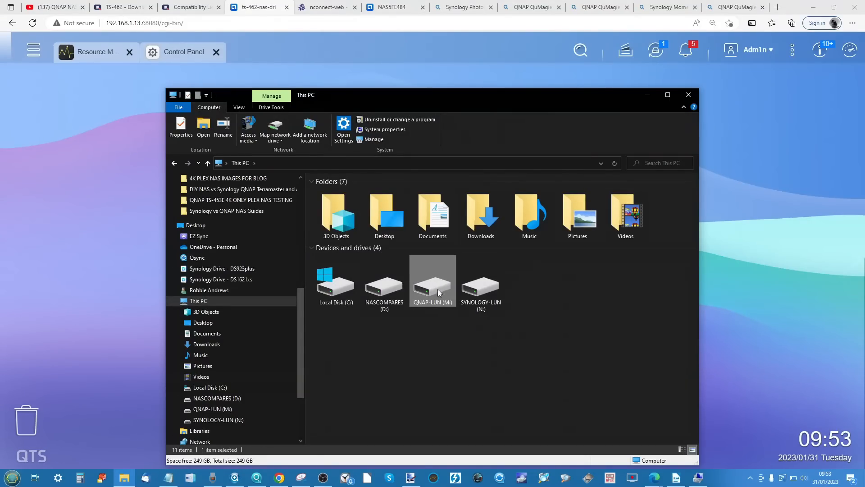
pyautogui.click(33, 50)
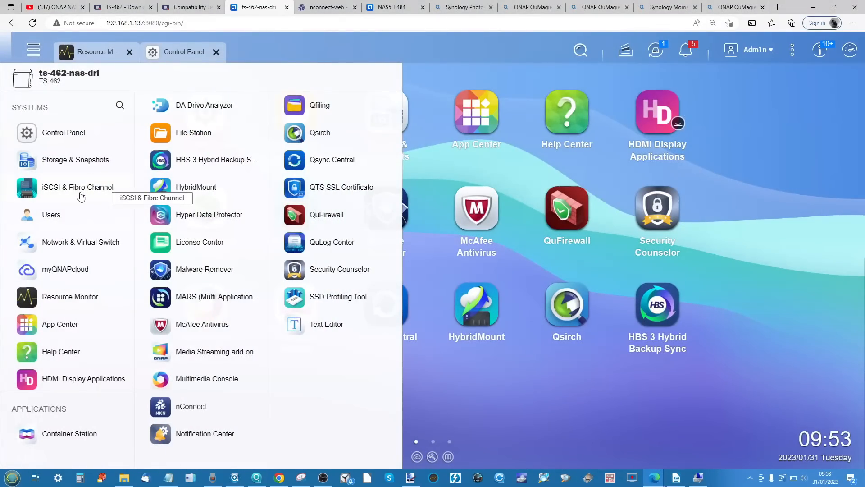
pyautogui.click(84, 186)
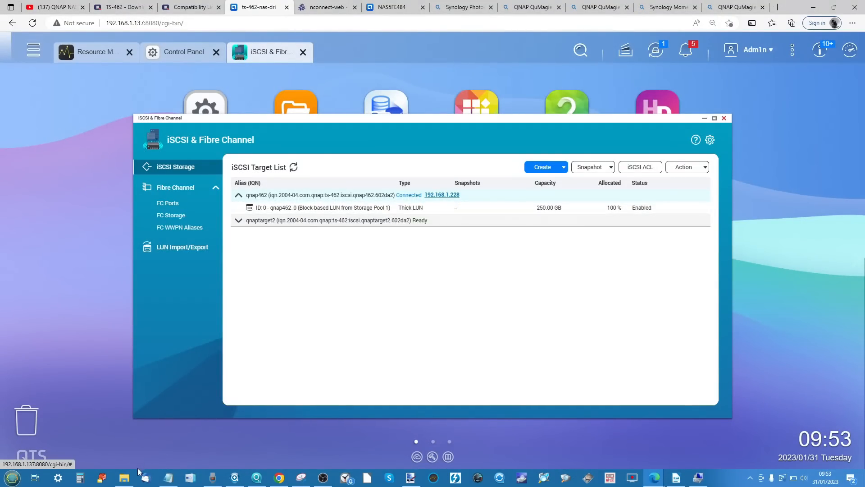
# - Switch to Qfinder Pro and open the network drives of ts-462-nas-dri at 192.168.1.137 over SMB/CIFS
pyautogui.click(124, 477)
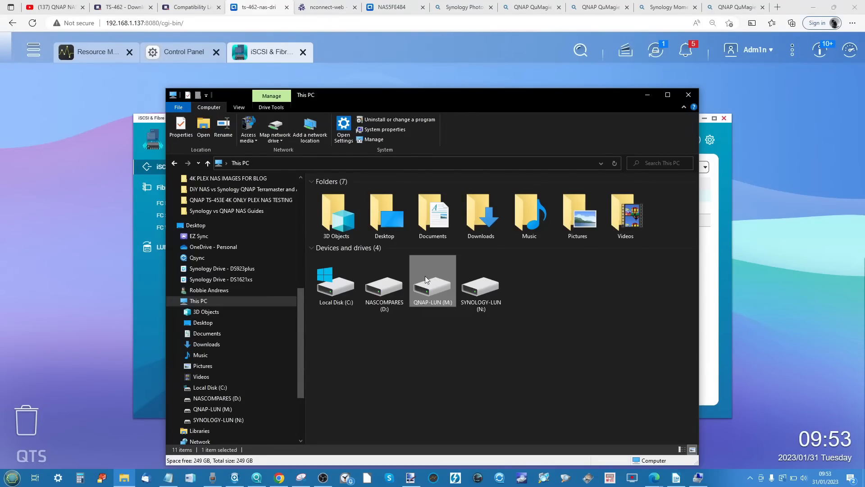
pyautogui.click(257, 478)
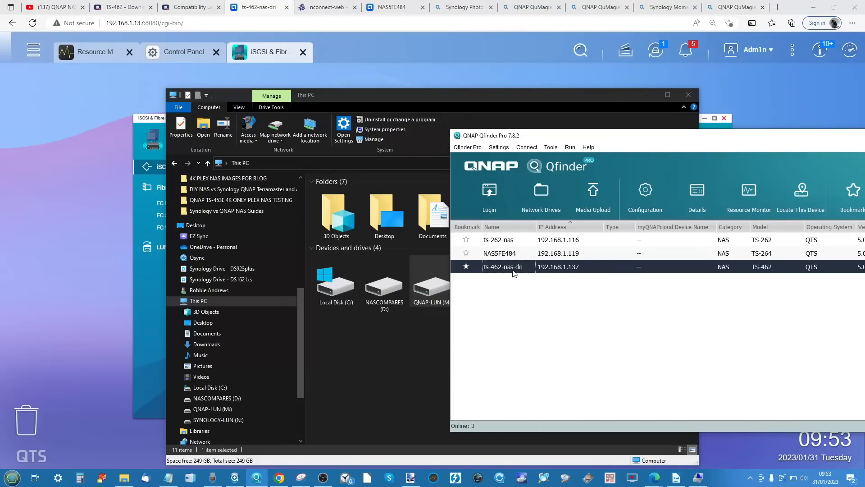
pyautogui.rightClick(513, 271)
pyautogui.click(540, 307)
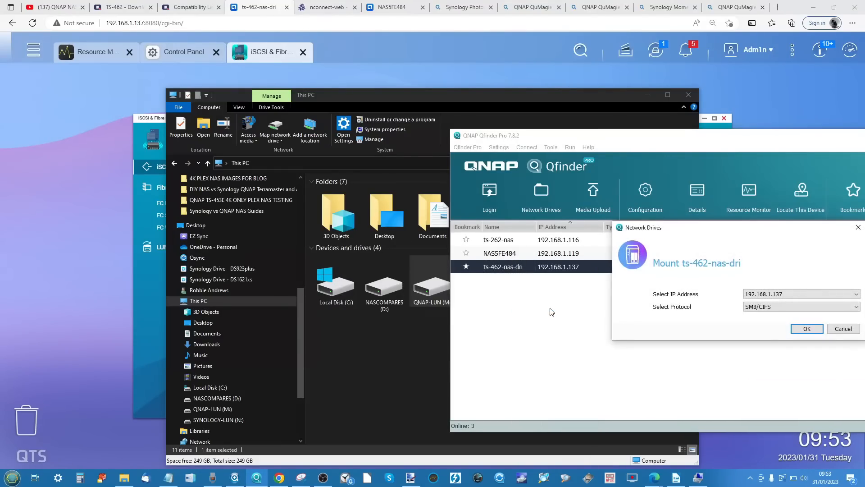
pyautogui.click(807, 328)
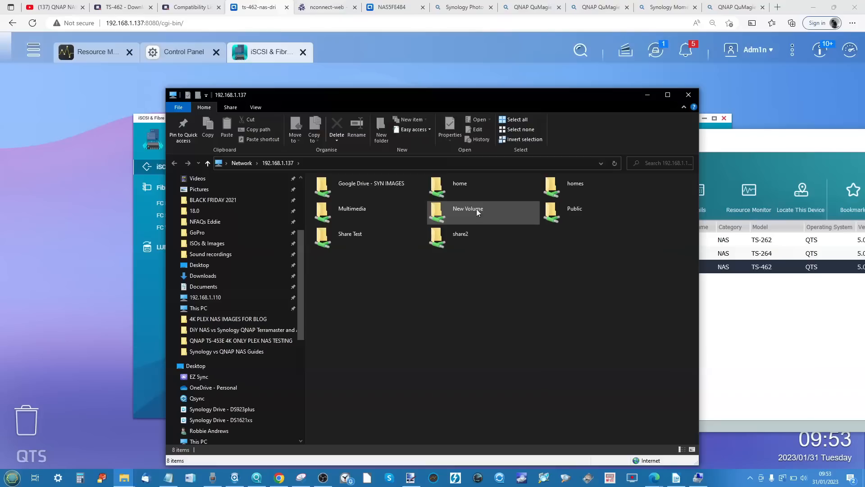
# - Map the NAS's Multimedia shared folder as network drive O: with reconnection at sign-in
pyautogui.click(356, 210)
pyautogui.rightClick(355, 210)
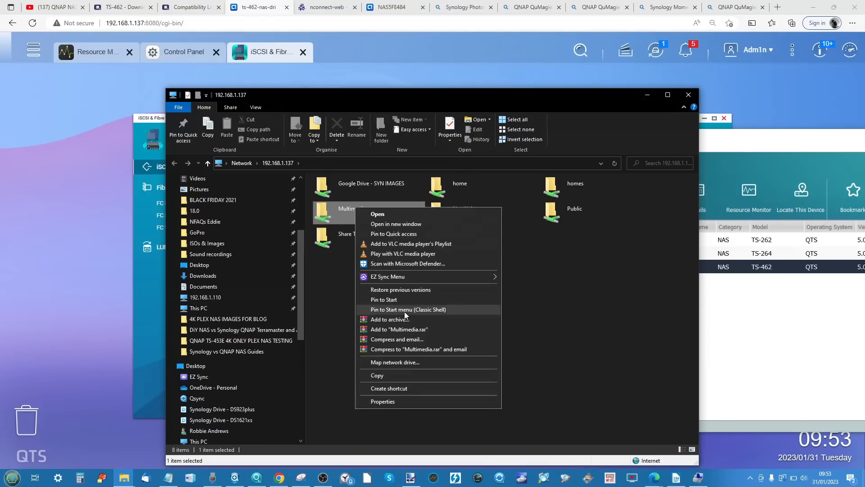
pyautogui.click(380, 363)
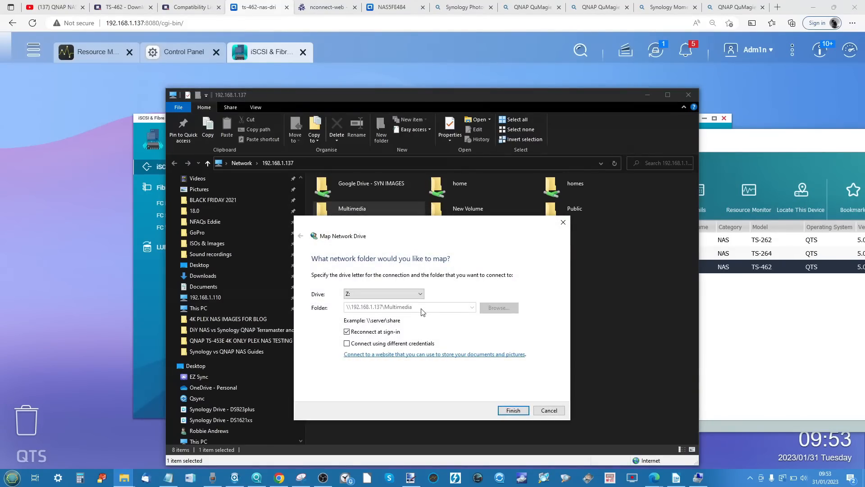
pyautogui.click(394, 298)
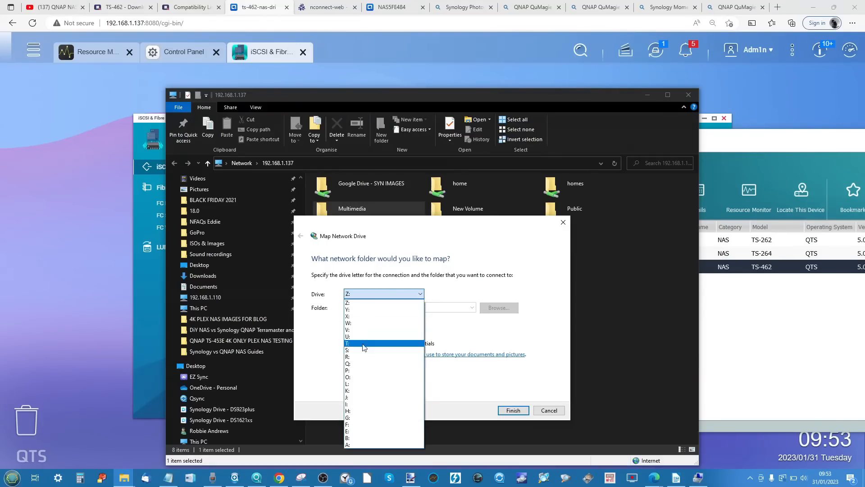
pyautogui.click(360, 382)
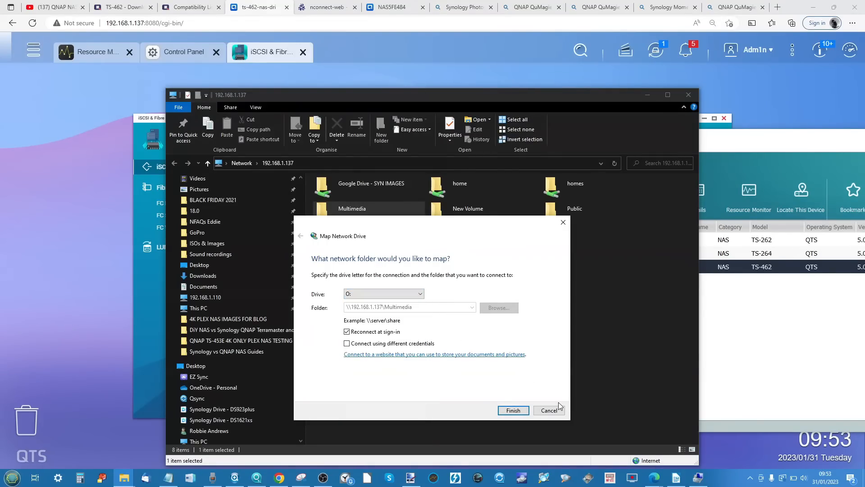
pyautogui.click(513, 410)
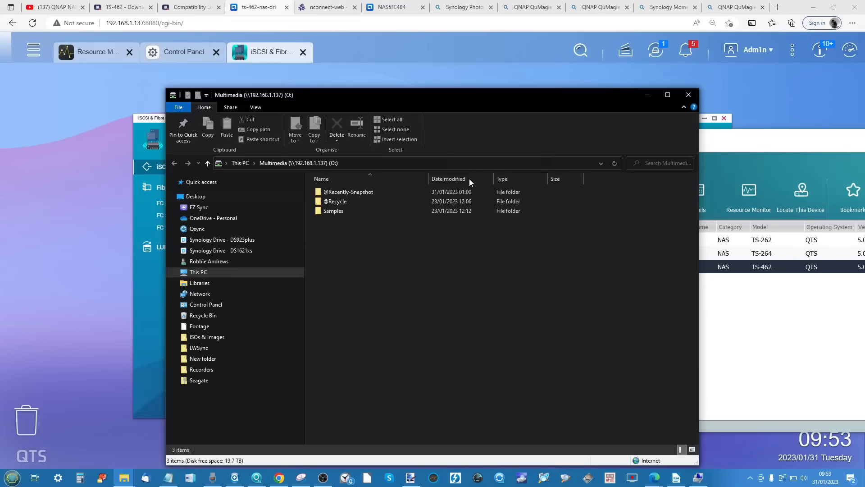
# - Return to the TS-462's QTS desktop and show the contents of the Multimedia folder in File Station
pyautogui.click(110, 203)
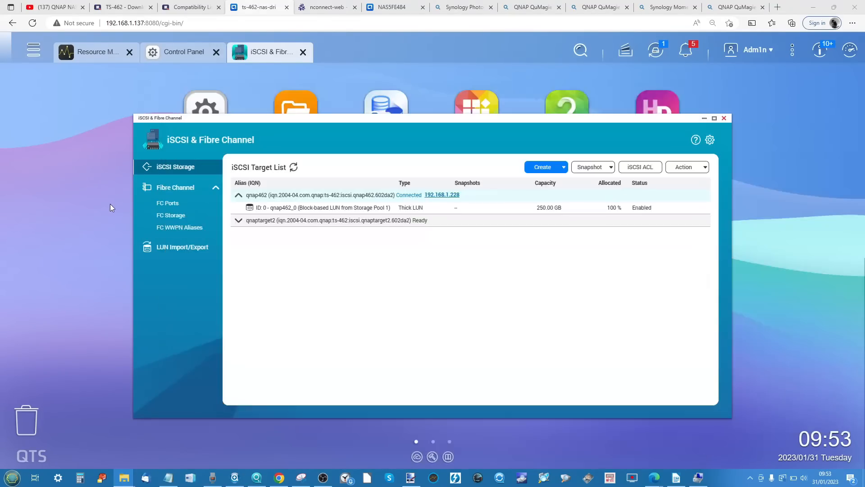
pyautogui.click(313, 108)
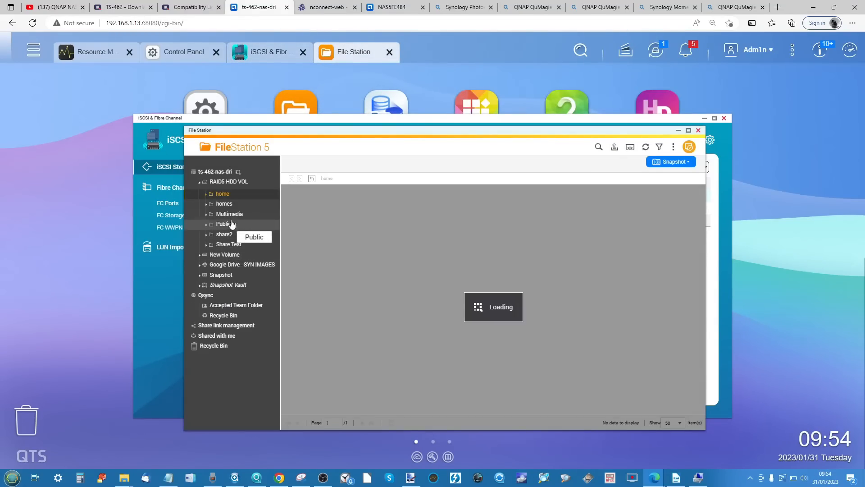
pyautogui.click(230, 215)
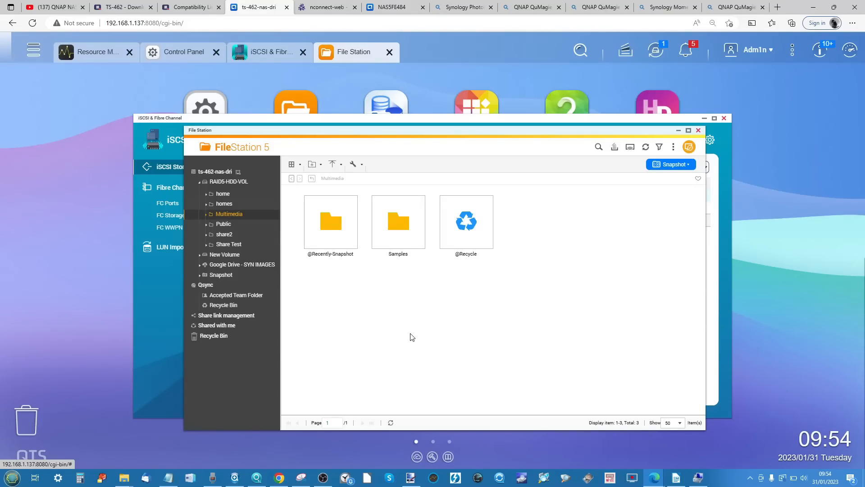
# - Compare the mapped Multimedia (O:) drive with the Multimedia folder in File Station, and close that drive, File Station and iSCSI & Fibre Channel
pyautogui.moveTo(124, 478)
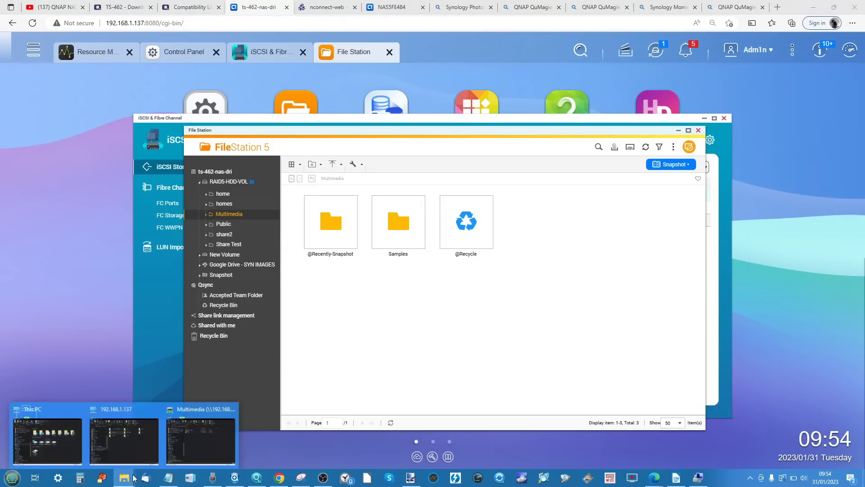
pyautogui.click(185, 450)
pyautogui.moveTo(477, 94); pyautogui.dragTo(591, 279)
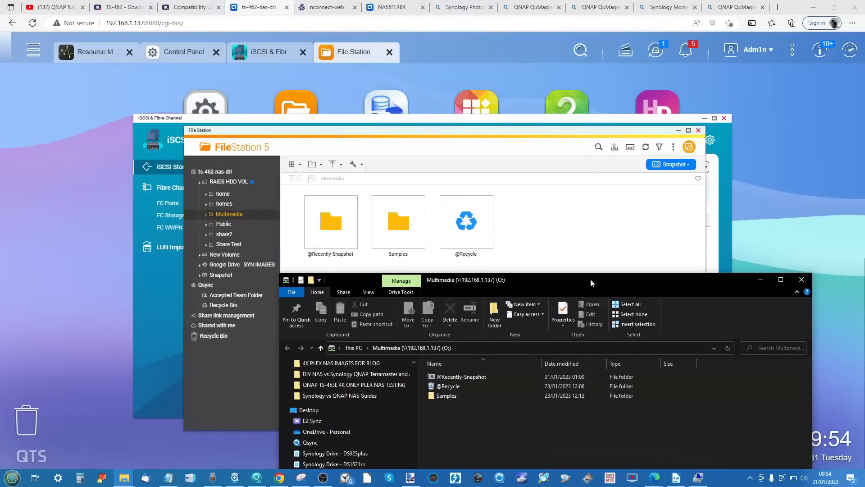
pyautogui.click(802, 279)
pyautogui.click(699, 130)
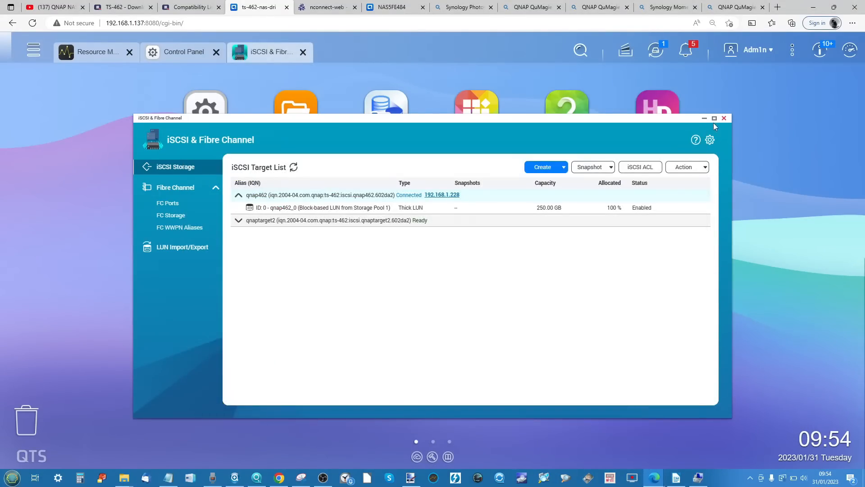
pyautogui.click(724, 118)
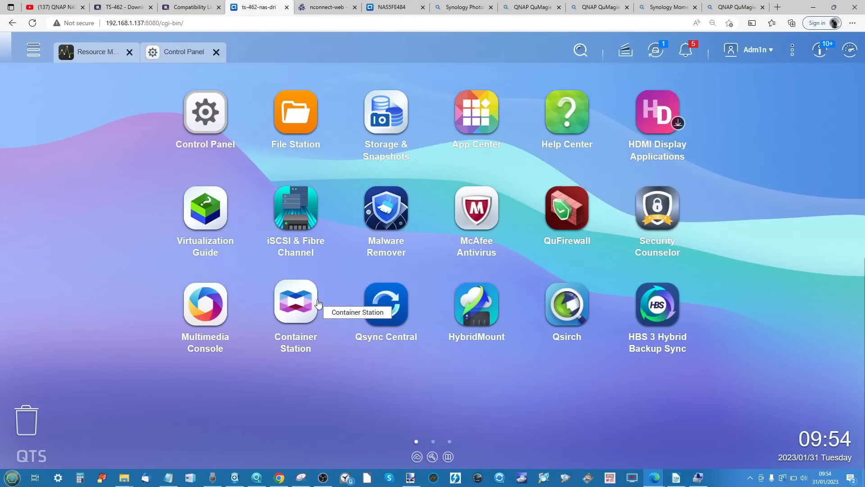
# - View the Google Drive - SYN IMAGES mount in HybridMount's Mount Management, and examine the NAS's volumes and folders in File Station
pyautogui.click(474, 303)
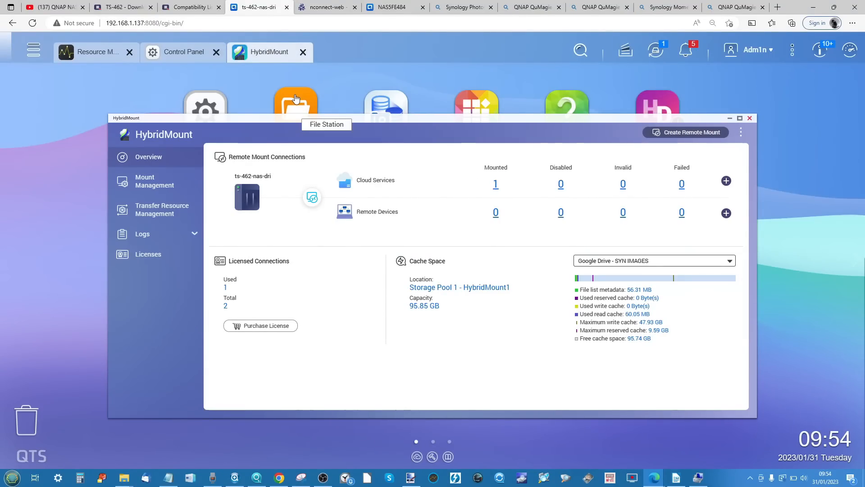
pyautogui.click(159, 185)
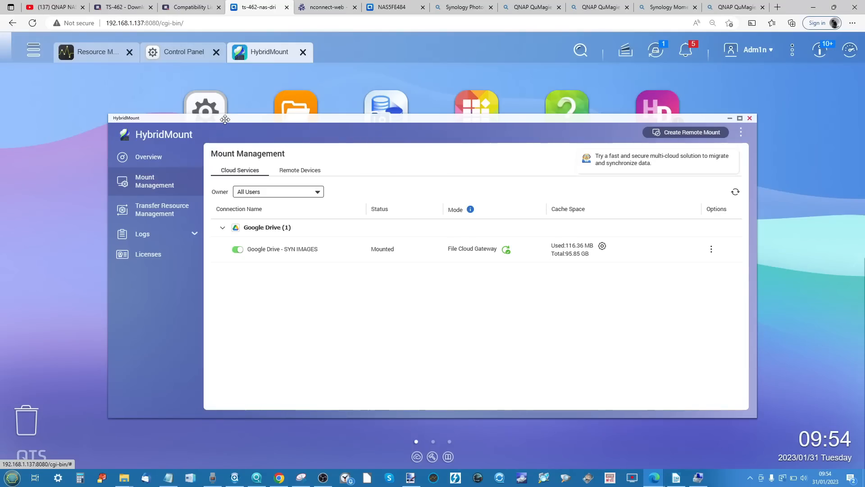
pyautogui.click(296, 106)
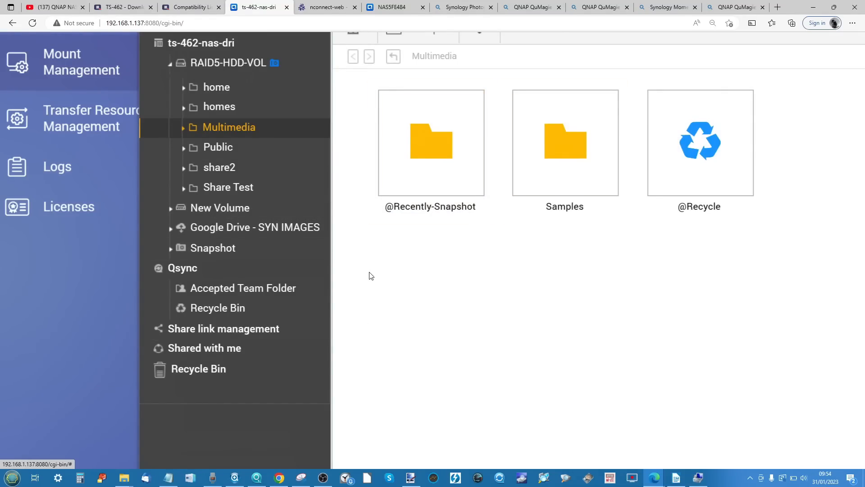
pyautogui.click(170, 211)
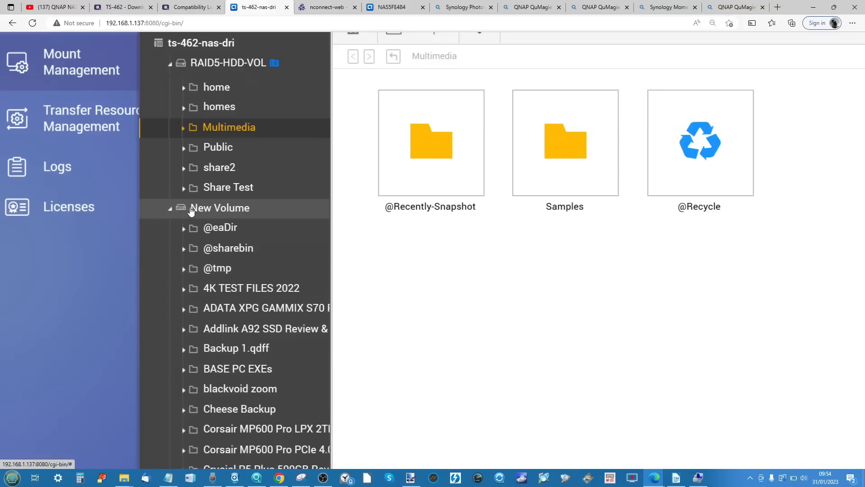
pyautogui.click(170, 210)
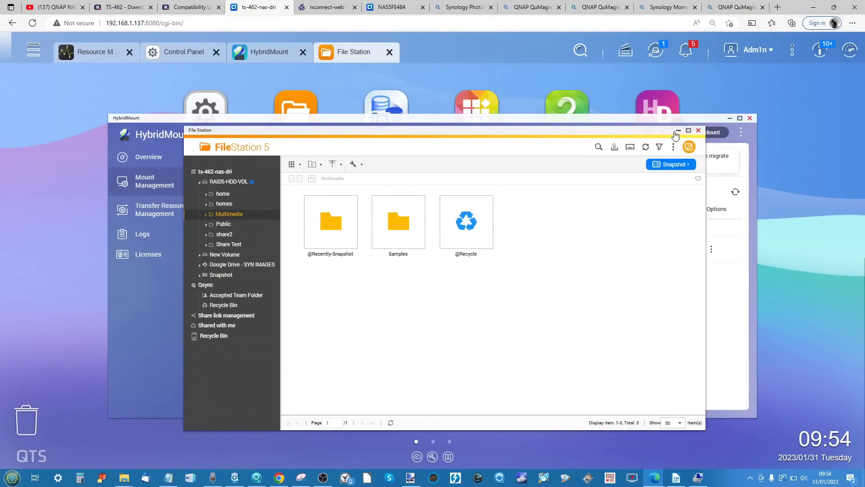
# - Return to HybridMount's overview of remote mount connections, and close HybridMount and File Station
pyautogui.click(730, 235)
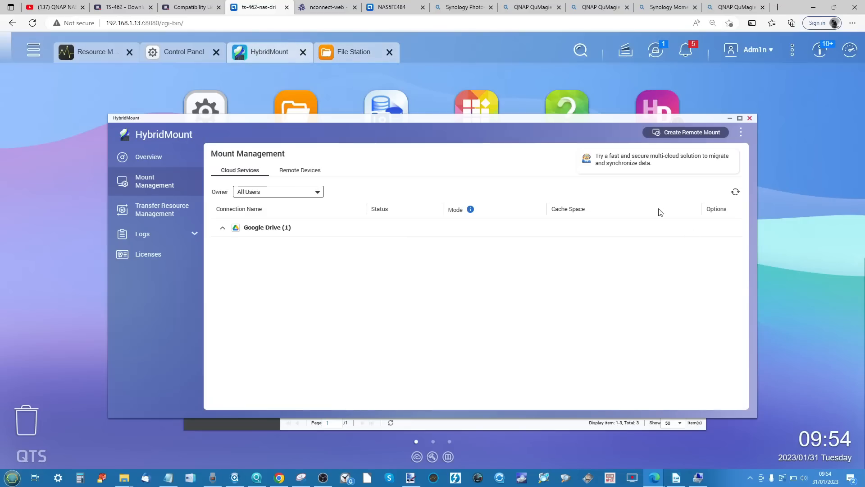
pyautogui.click(149, 158)
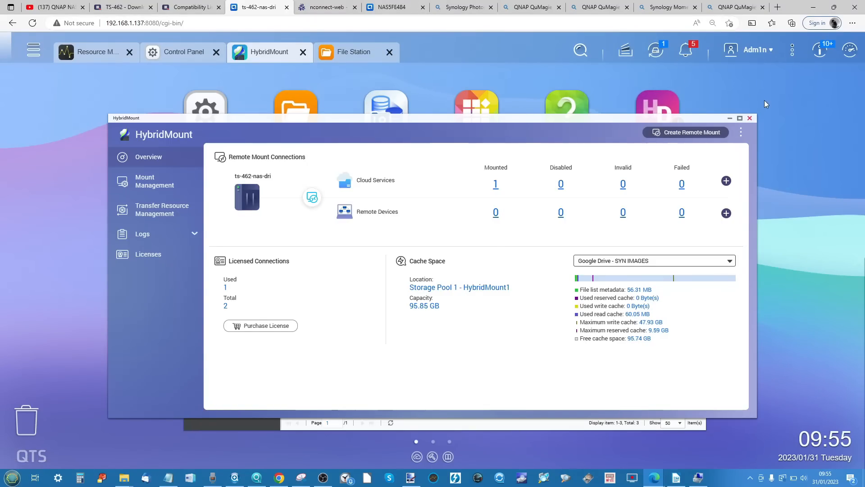
pyautogui.click(749, 118)
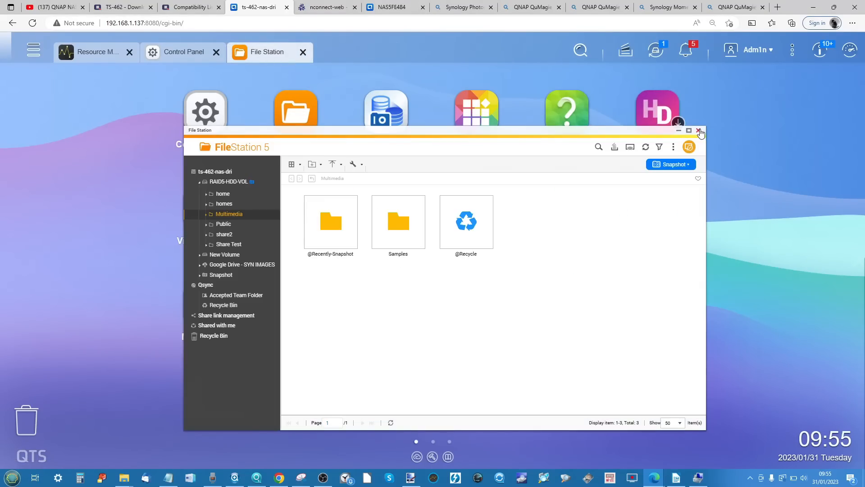
pyautogui.click(699, 131)
# - Open HBS 3 Hybrid Backup Sync on the TS-462, acknowledge the Amazon Drive notice, and view the Backup & Restore and Sync pages
pyautogui.click(657, 304)
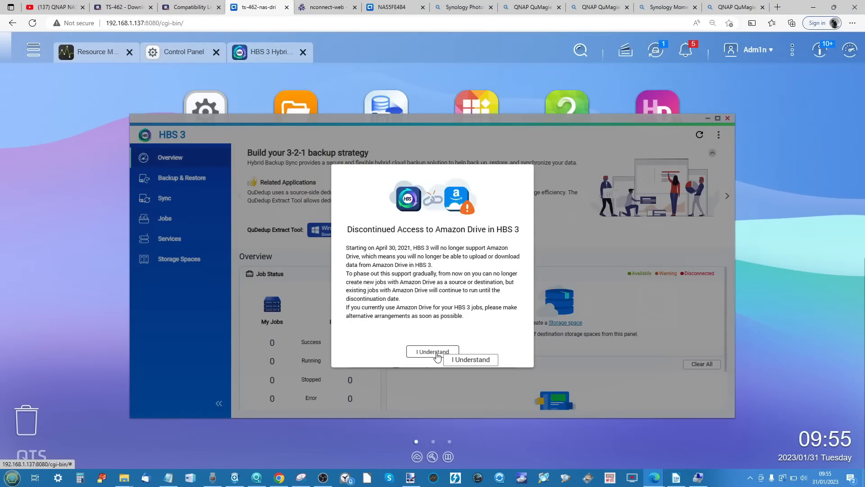
pyautogui.click(433, 352)
pyautogui.click(435, 351)
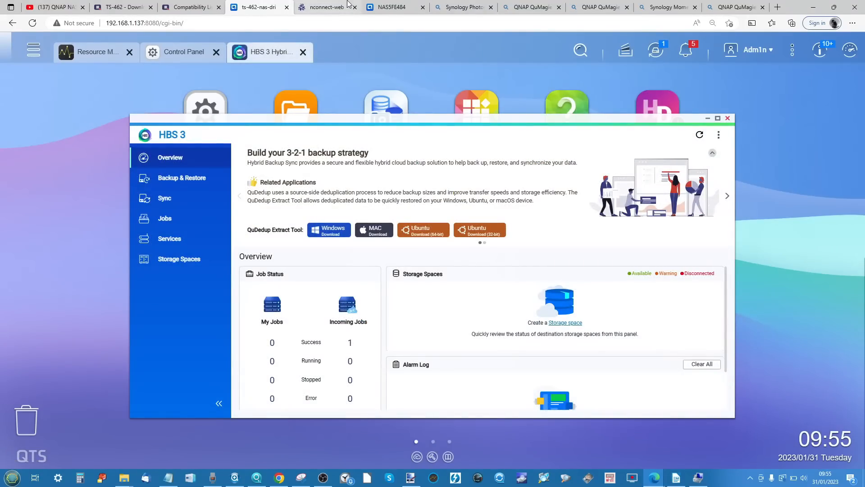
pyautogui.click(203, 178)
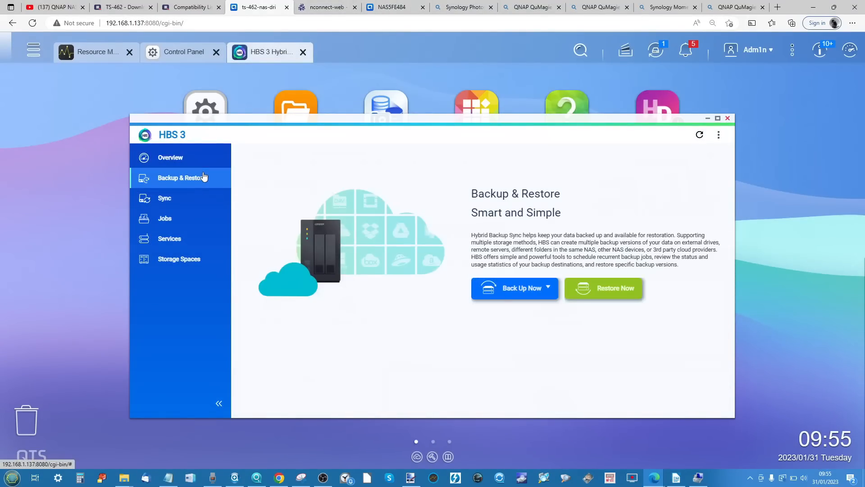
pyautogui.click(198, 198)
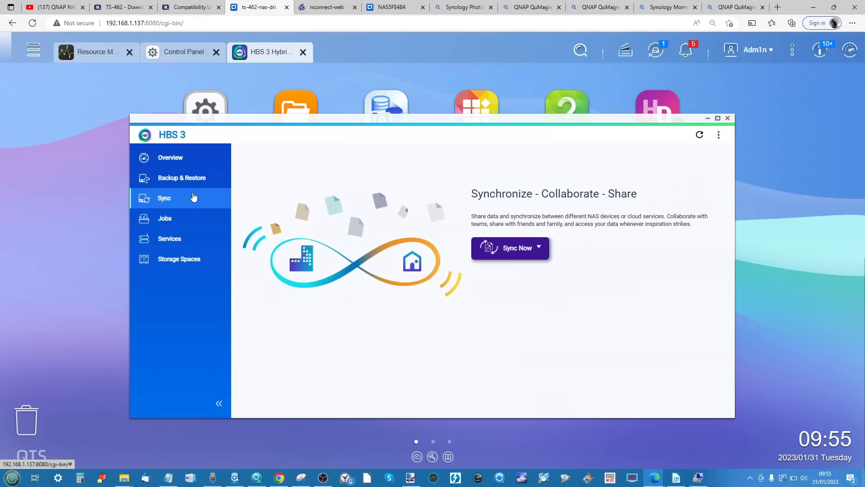
pyautogui.click(196, 183)
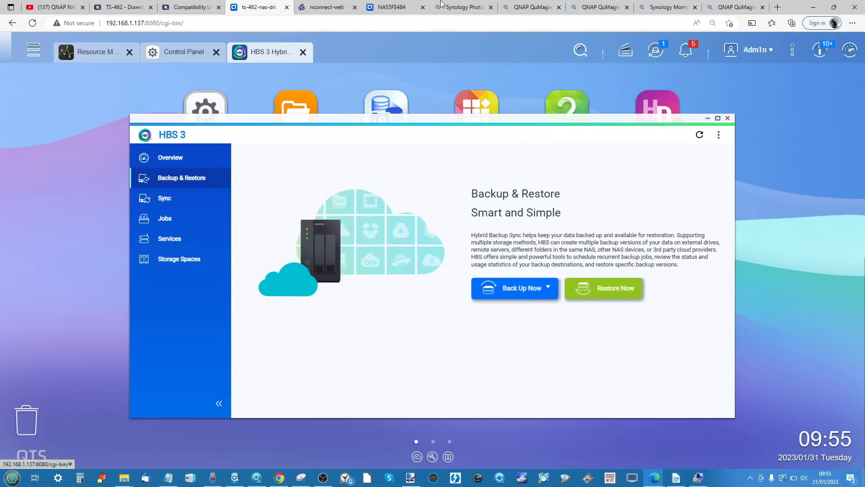
# - Switch to the TS-264's QTS desktop and view the Overview and Backup & Restore pages of its HBS 3 Hybrid Backup Sync
pyautogui.click(392, 7)
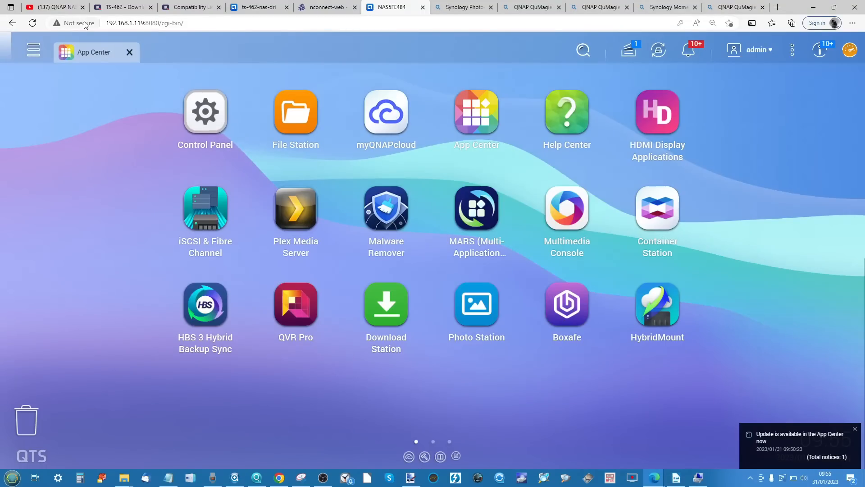
pyautogui.click(32, 49)
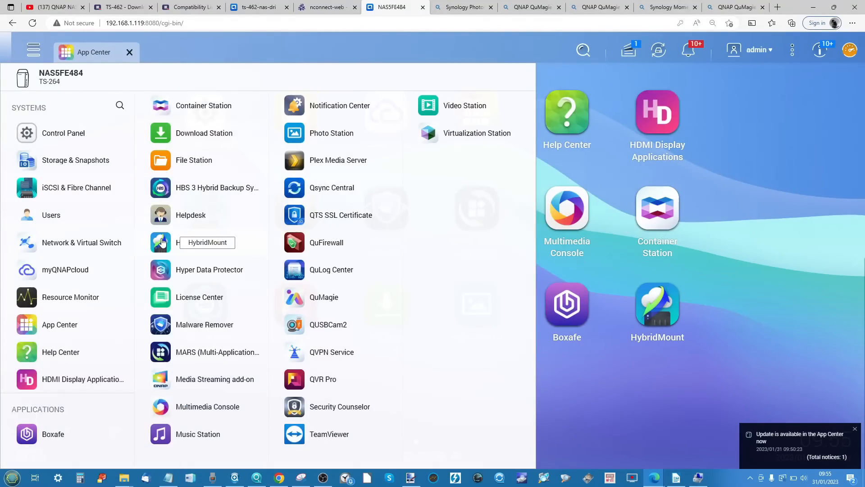
pyautogui.click(202, 194)
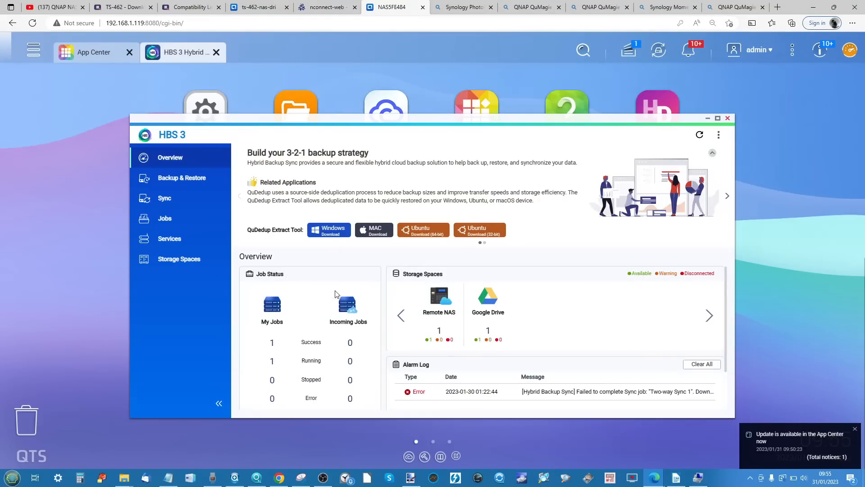
pyautogui.click(182, 178)
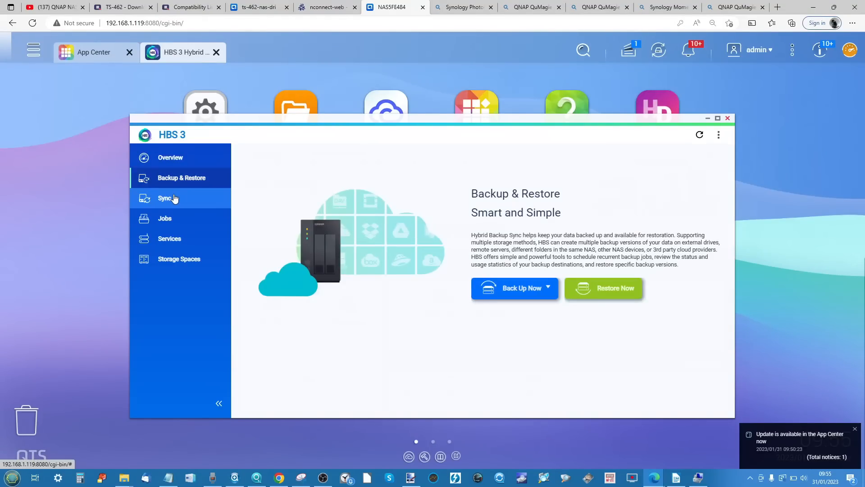
# - Examine the source and destination details of the Two-way Sync 1 and Two-way Sync 2 jobs, and minimise HBS 3
pyautogui.click(176, 199)
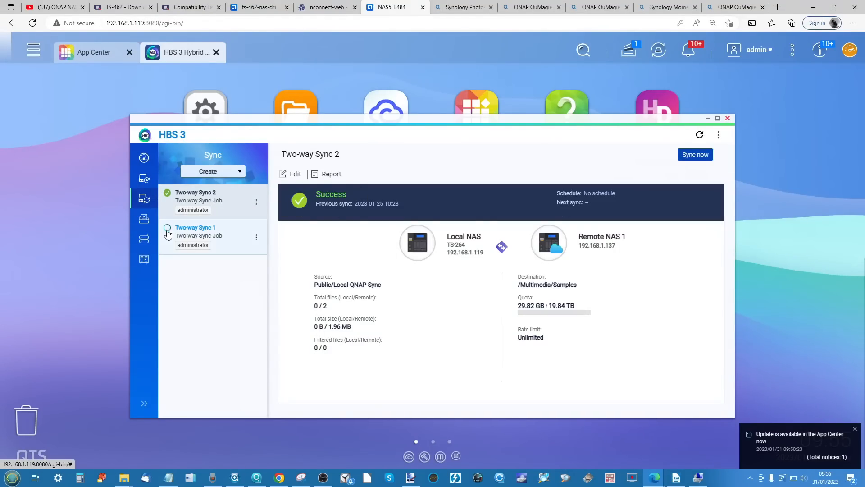
pyautogui.click(239, 226)
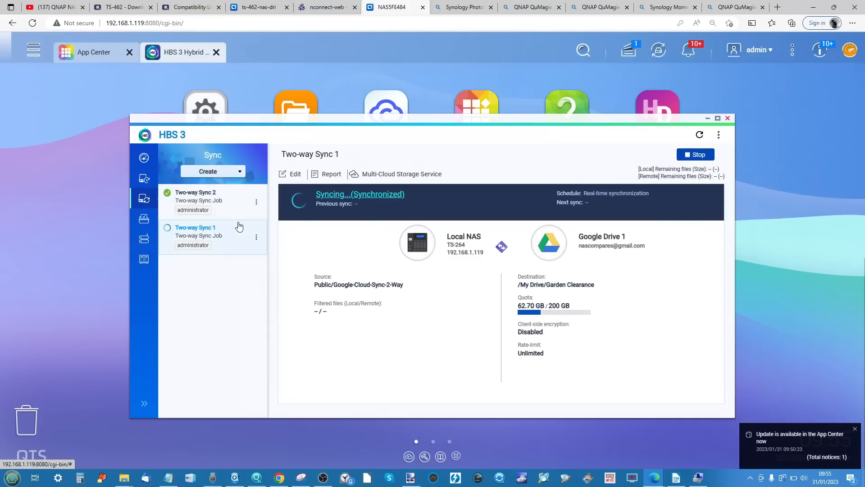
pyautogui.click(223, 194)
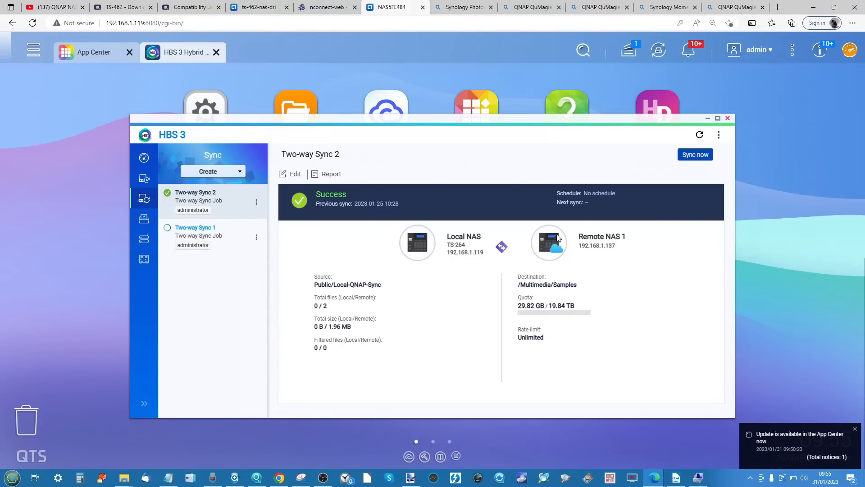
pyautogui.click(708, 119)
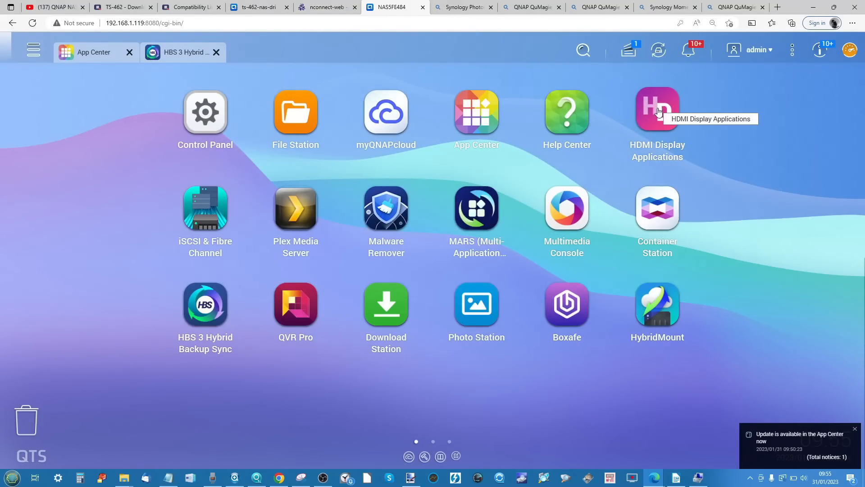
# - View the TS-264's HDMI Display Applications settings, close Control Panel, and launch QVR Pro
pyautogui.click(206, 112)
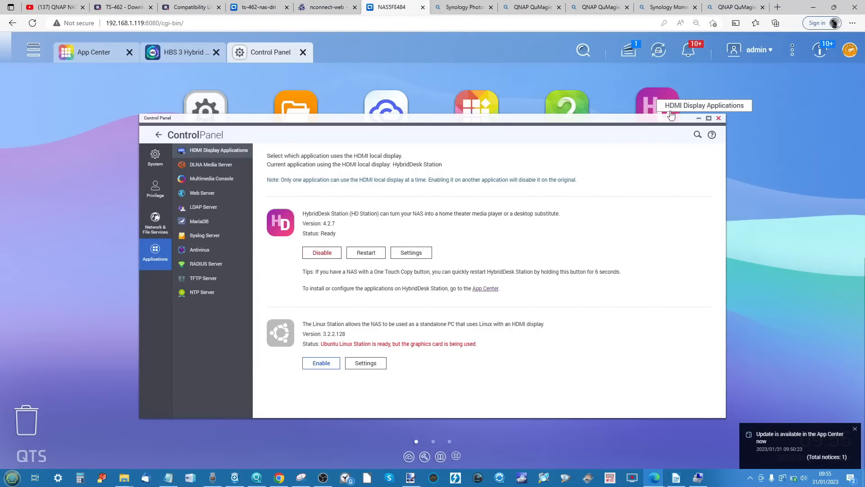
pyautogui.click(718, 119)
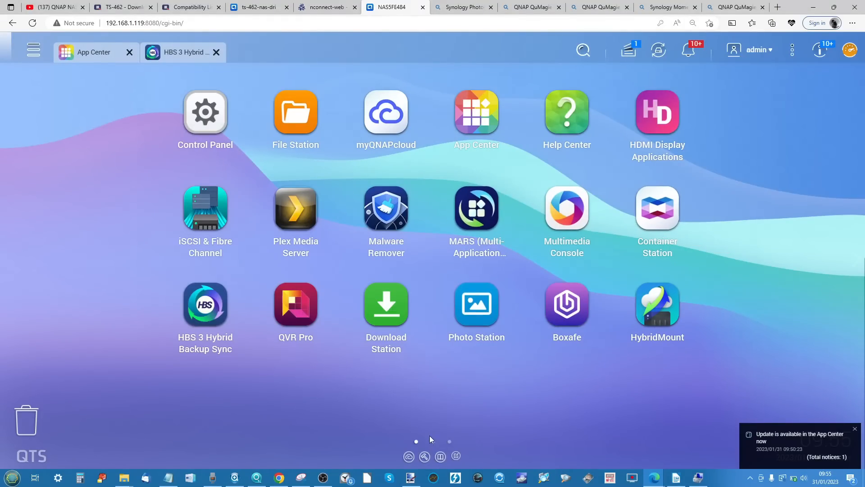
pyautogui.click(294, 295)
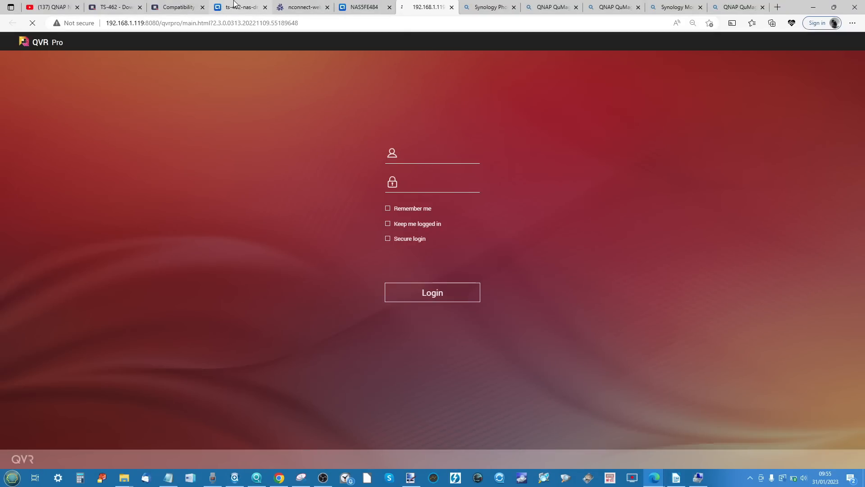
# - Show the TS-462's list of installed applications, and return to the QVR Pro page
pyautogui.click(233, 2)
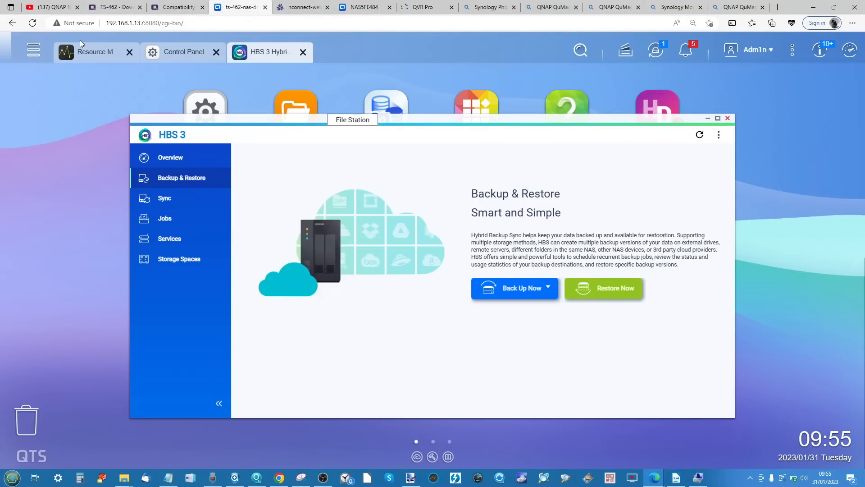
pyautogui.click(33, 50)
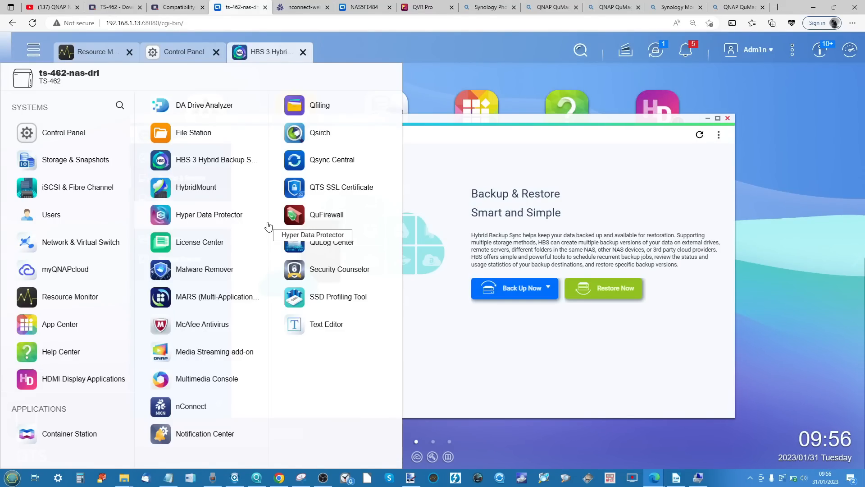
pyautogui.click(339, 8)
pyautogui.click(411, 3)
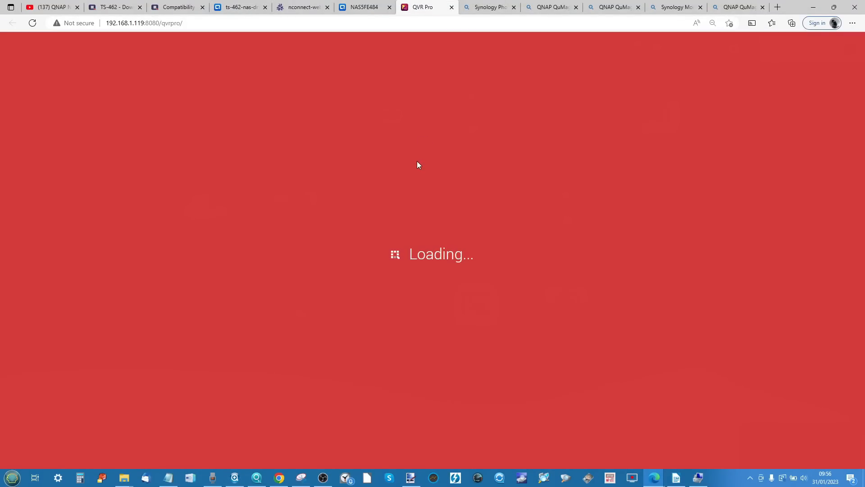
# - Go back through the TS-264 to the TS-462's QTS desktop, dismiss its application list, and open Qsirch
pyautogui.click(370, 10)
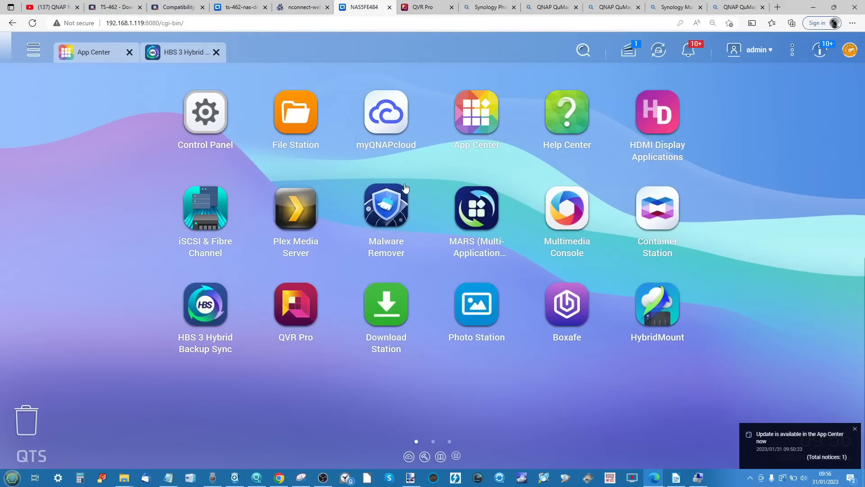
pyautogui.click(247, 6)
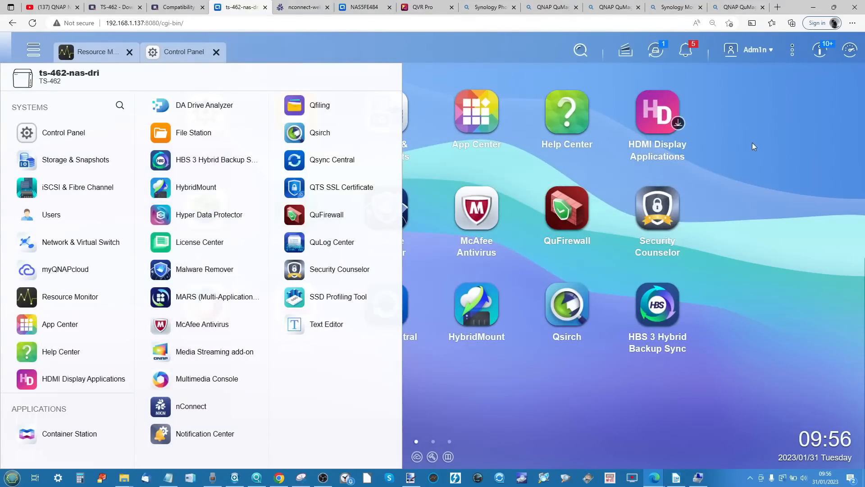
pyautogui.click(763, 156)
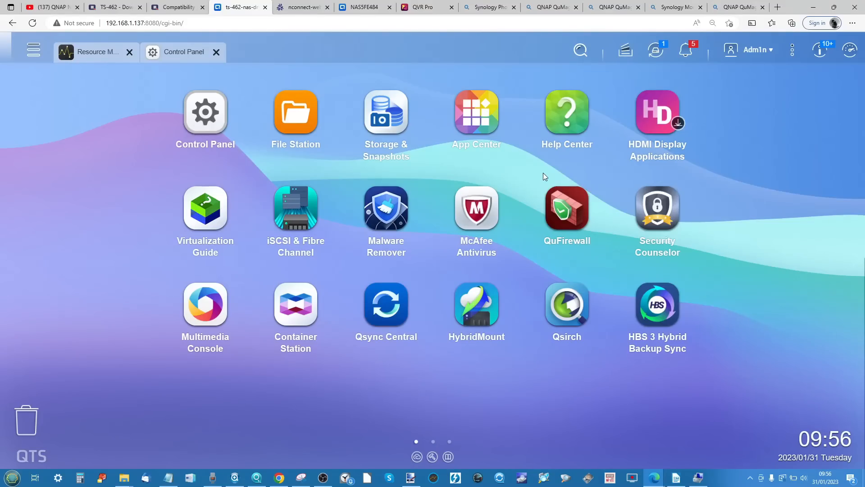
pyautogui.click(567, 318)
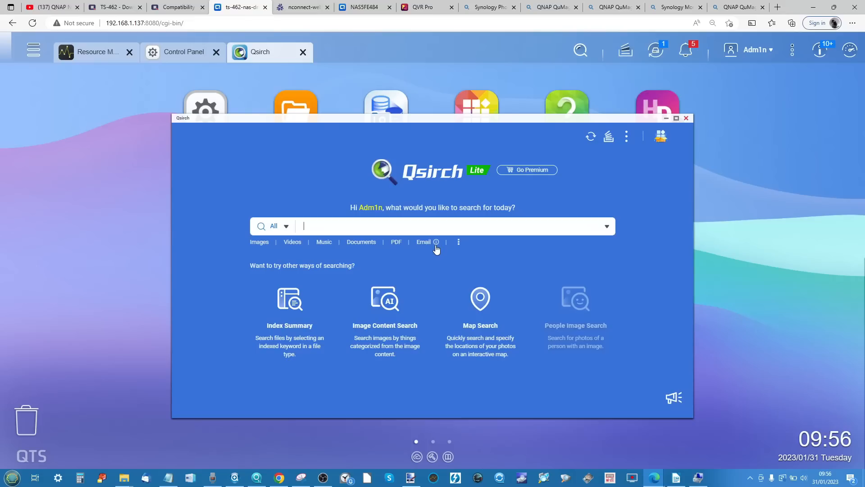
# - Move the Qsirch window higher on the QTS desktop to view its search options, and minimise it
pyautogui.moveTo(605, 117); pyautogui.dragTo(600, 86)
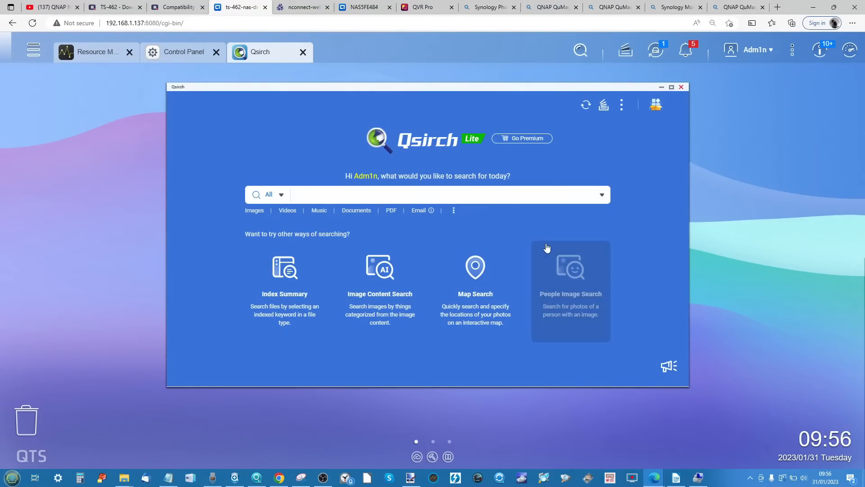
pyautogui.click(661, 87)
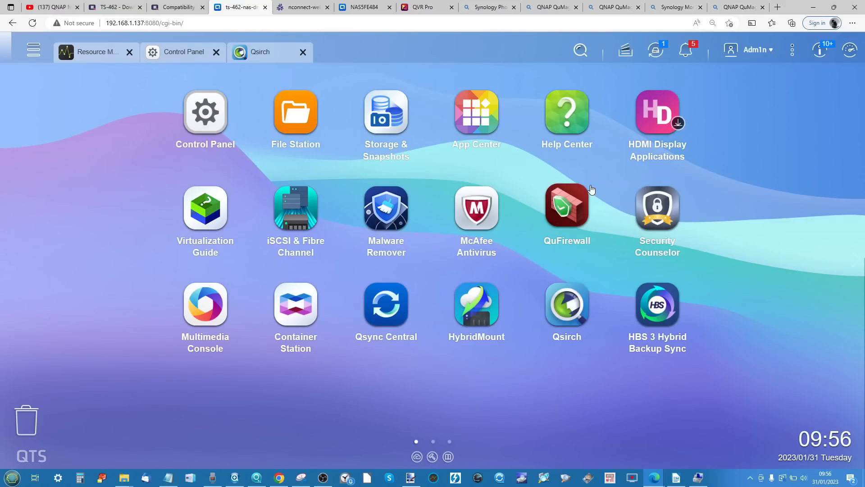
# - View the Storage & Snapshots overview and minimise it, and show and dismiss the TS-462's list of systems and applications
pyautogui.click(393, 118)
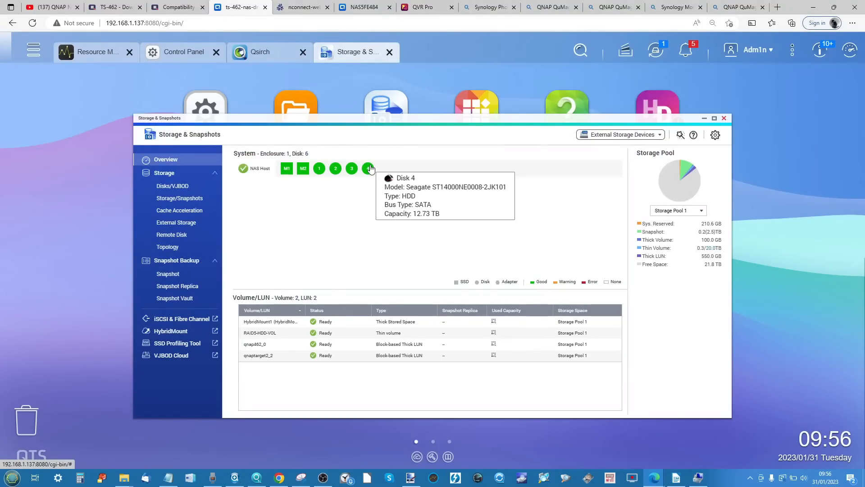
pyautogui.click(705, 120)
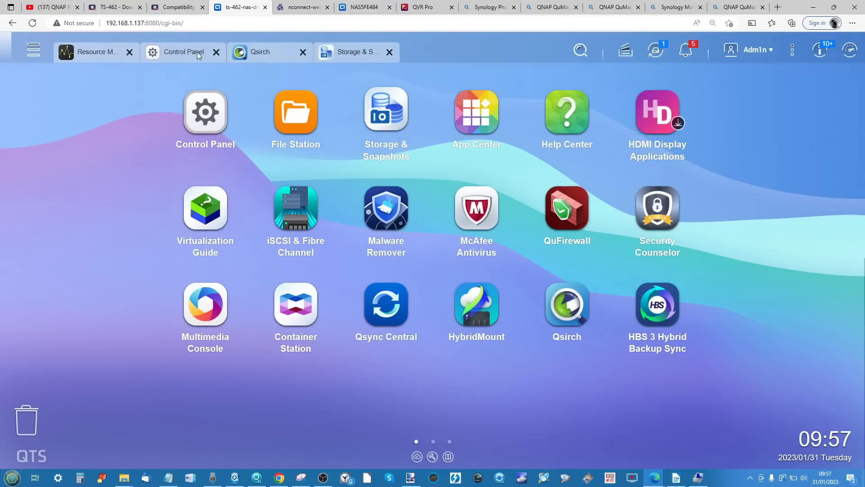
pyautogui.click(33, 50)
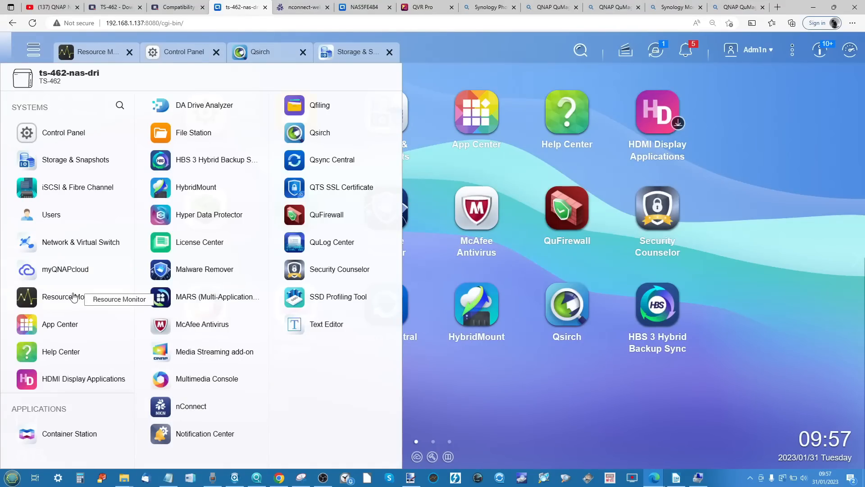
pyautogui.click(564, 380)
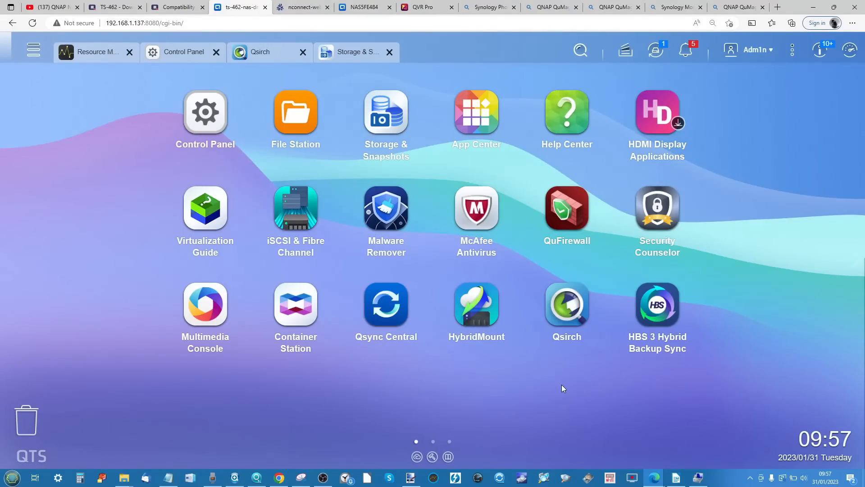